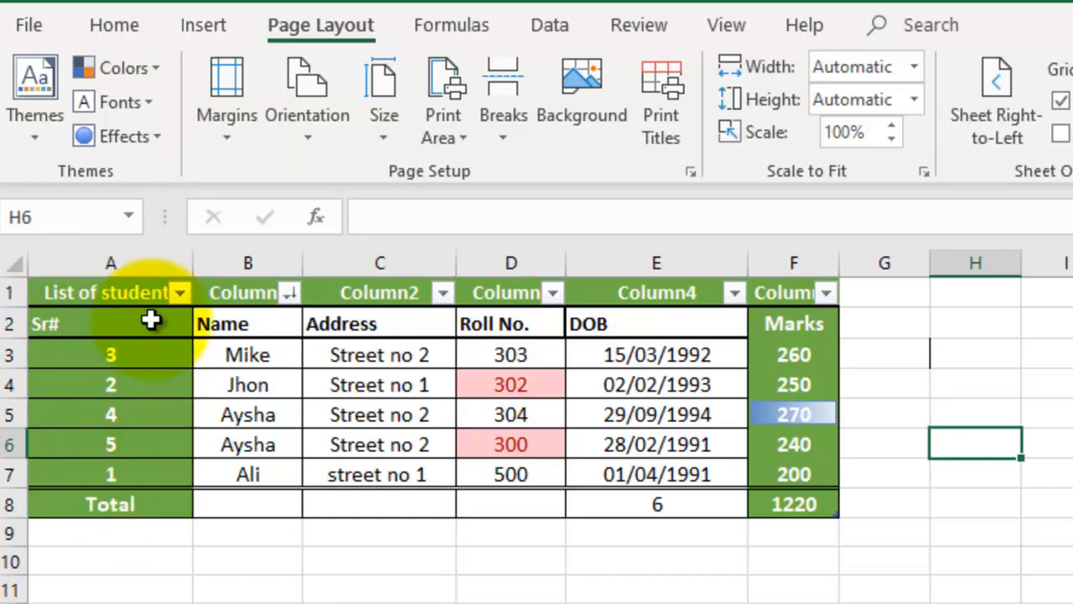
# Open the custom margin settings for the sheet and set the top page margin to 2.0 cm
pyautogui.click(227, 122)
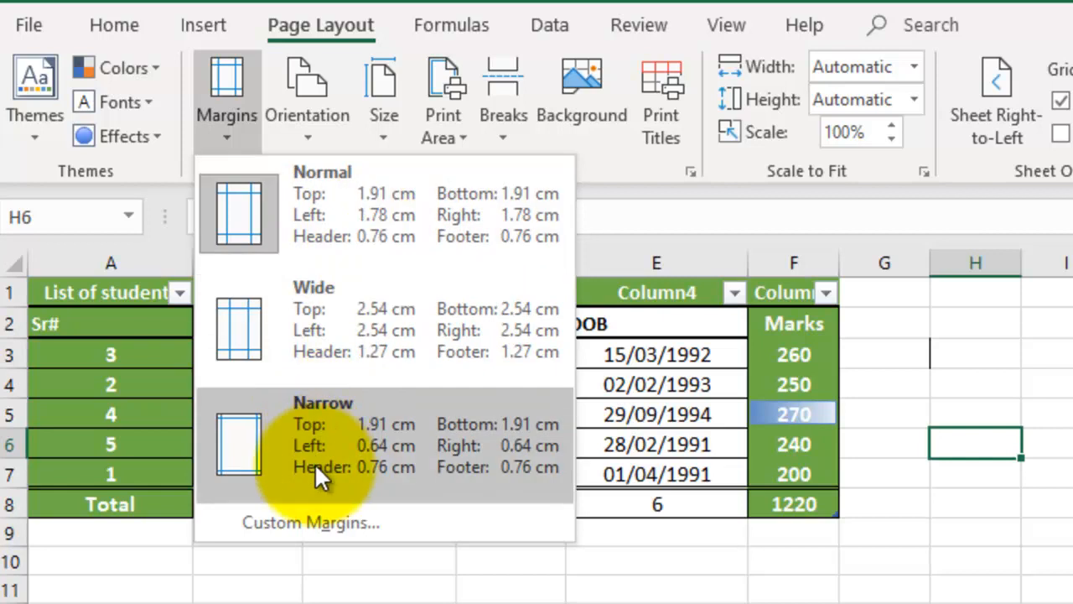
pyautogui.click(324, 521)
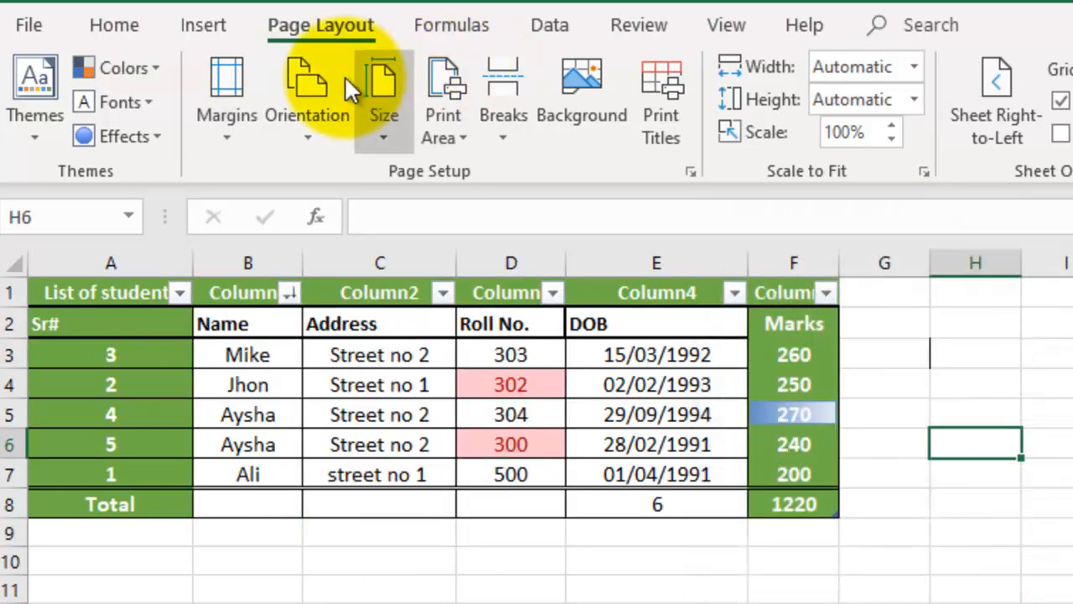
pyautogui.click(243, 81)
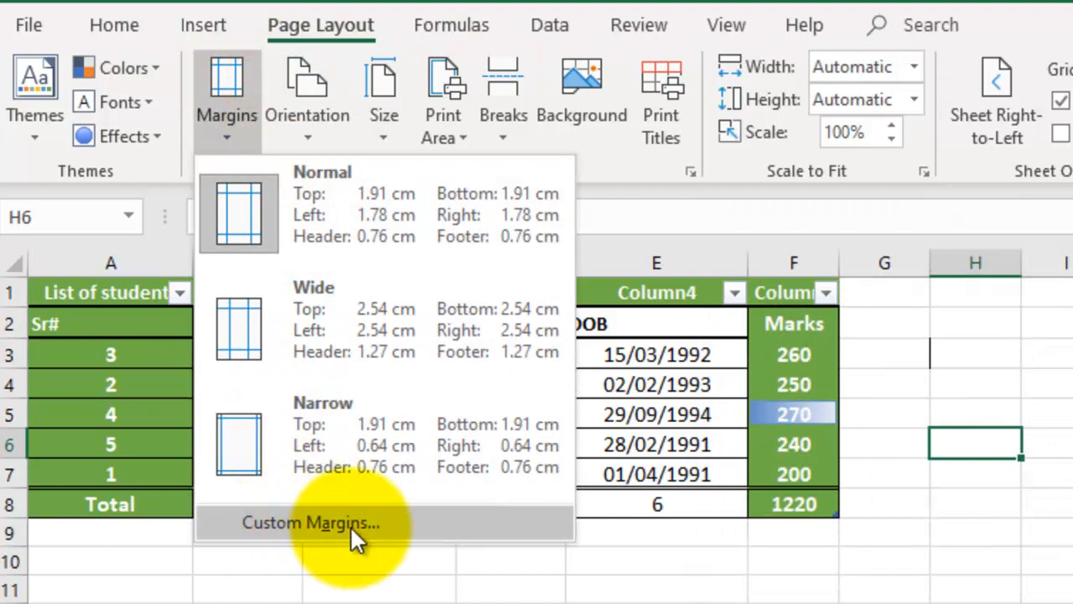
pyautogui.click(315, 520)
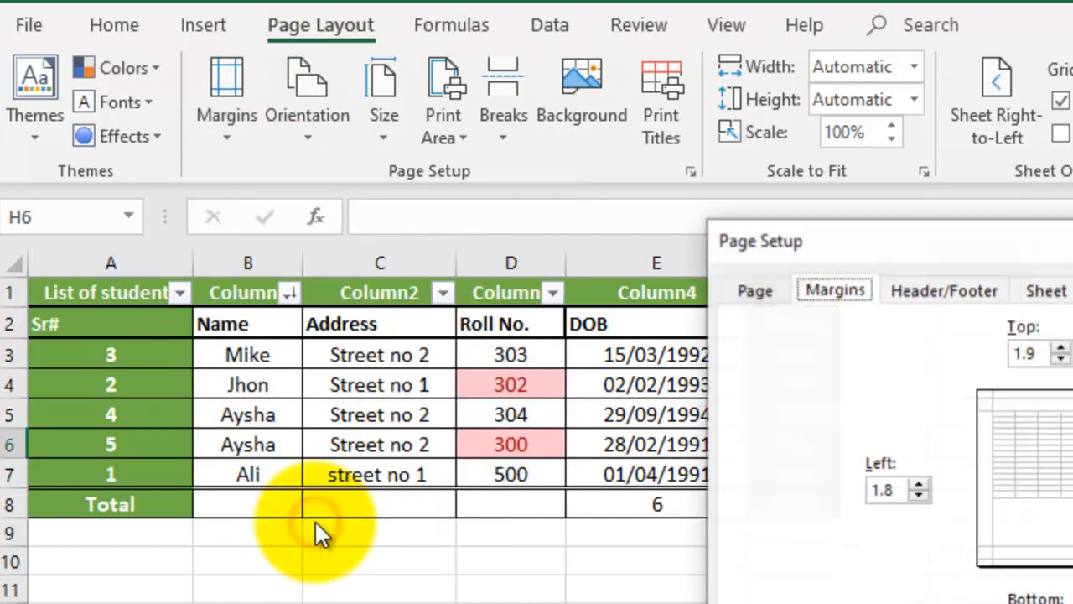
pyautogui.moveTo(836, 262); pyautogui.dragTo(374, 51)
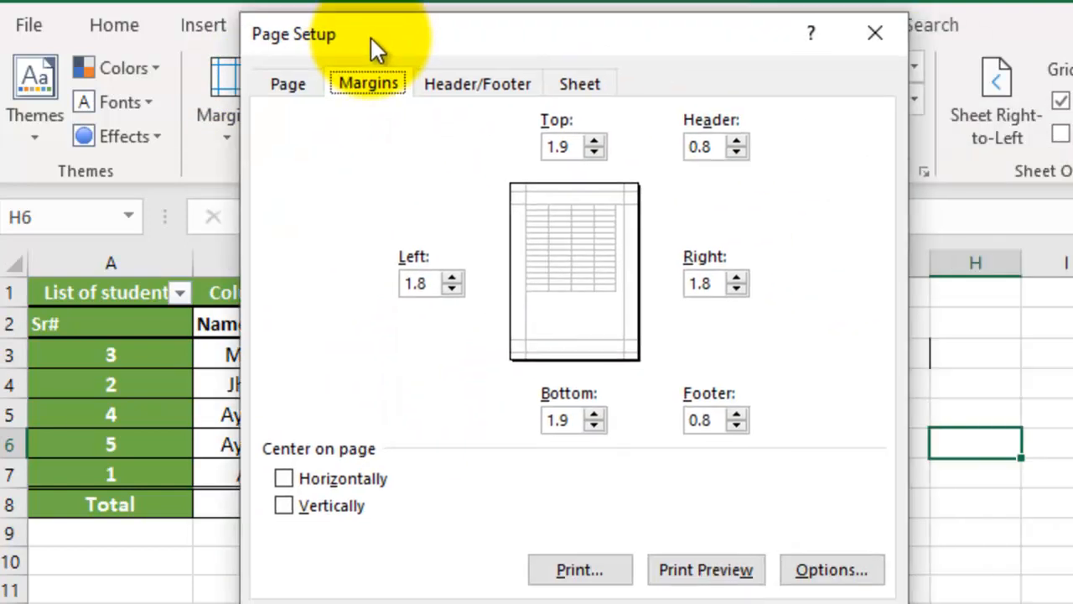
pyautogui.click(594, 139)
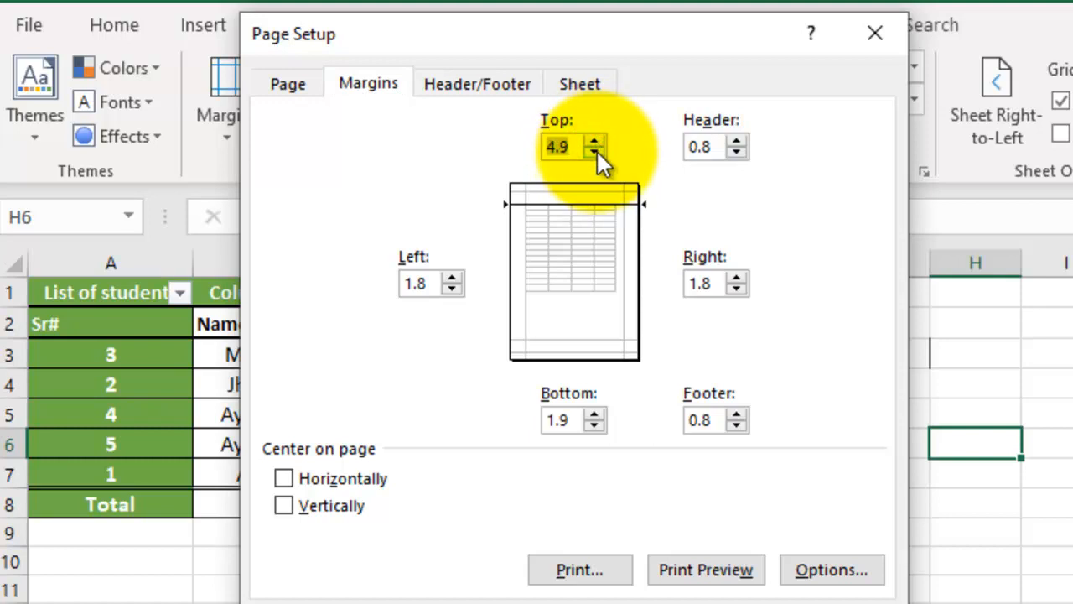
pyautogui.click(594, 139)
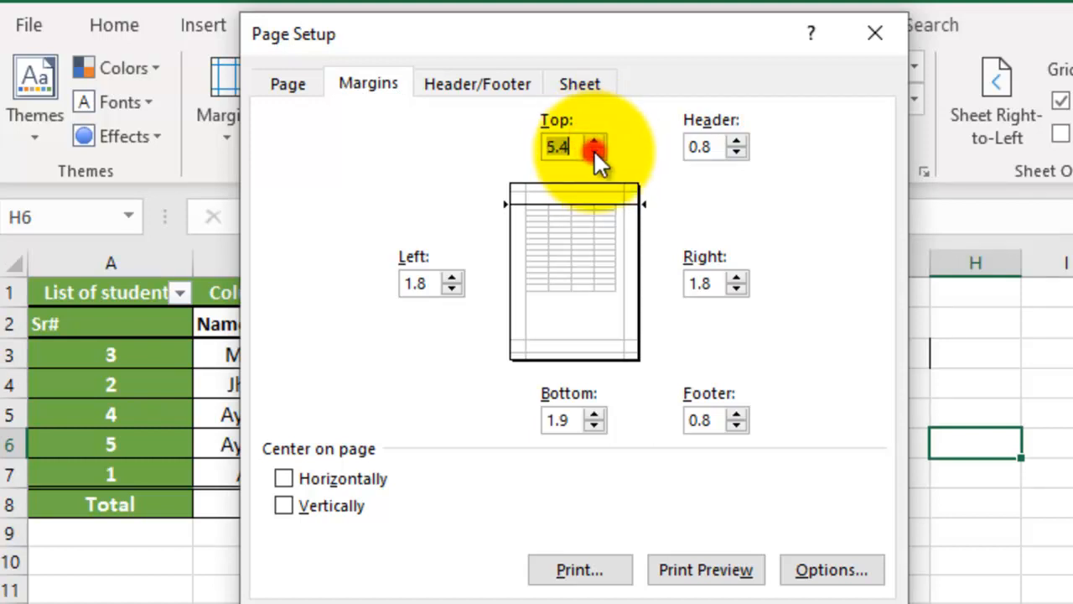
pyautogui.click(594, 153)
pyautogui.click(592, 141)
pyautogui.click(593, 151)
pyautogui.click(581, 167)
pyautogui.click(581, 153)
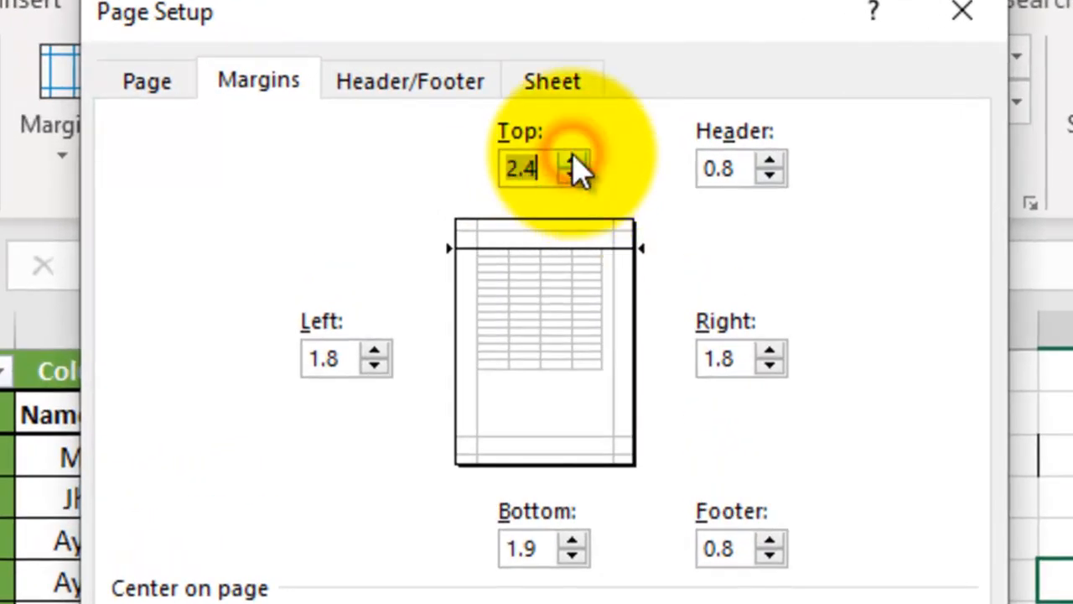
pyautogui.click(579, 177)
pyautogui.click(541, 165)
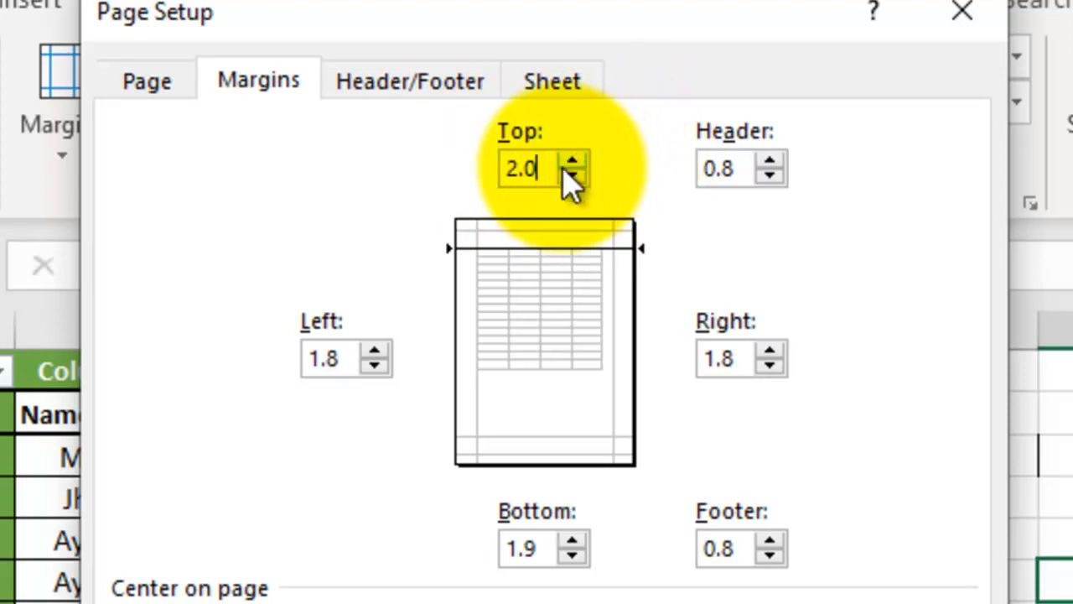
# Set the left page margin to 2.3 cm, review the other page setup sections and apply the settings
pyautogui.click(353, 355)
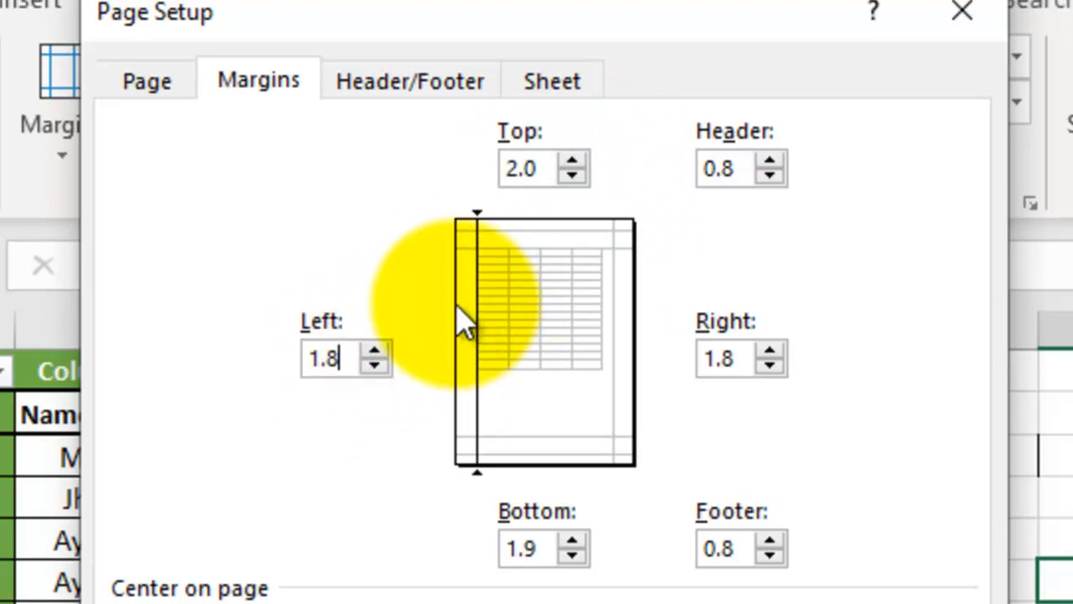
pyautogui.click(374, 351)
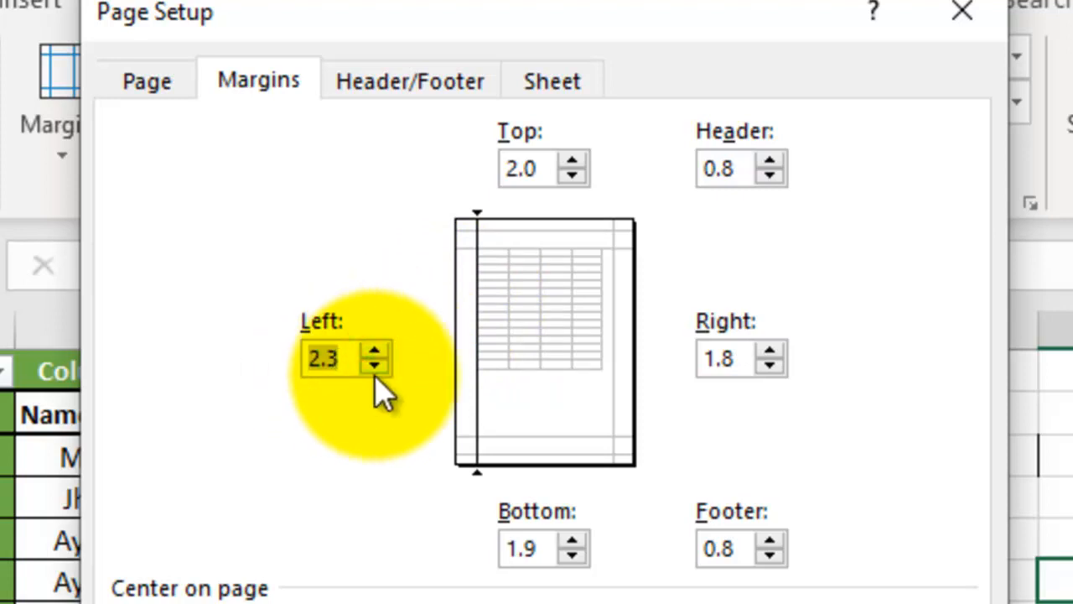
pyautogui.click(748, 356)
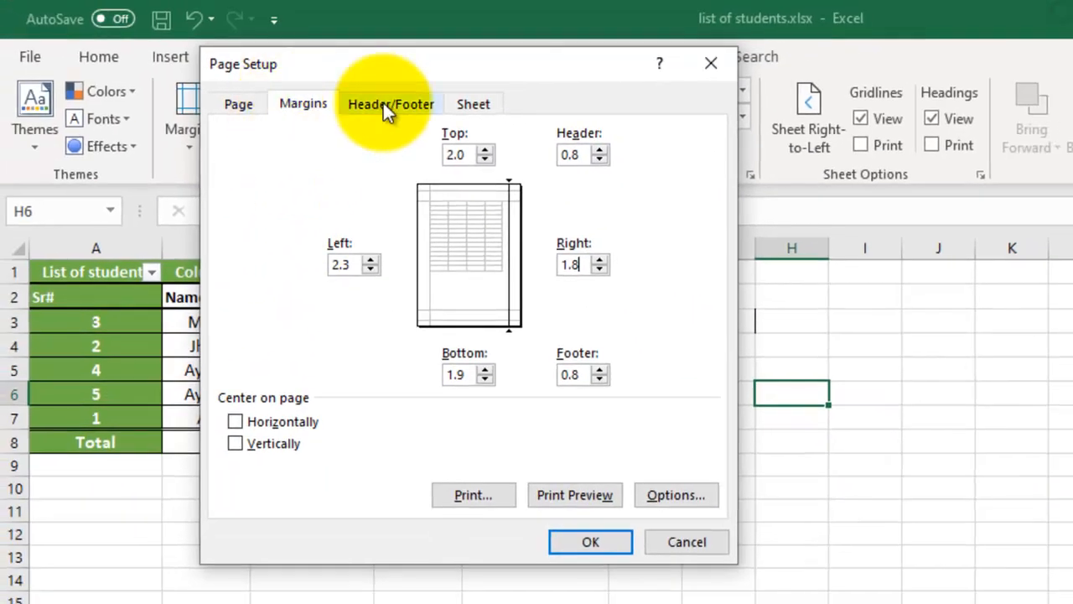
pyautogui.click(383, 103)
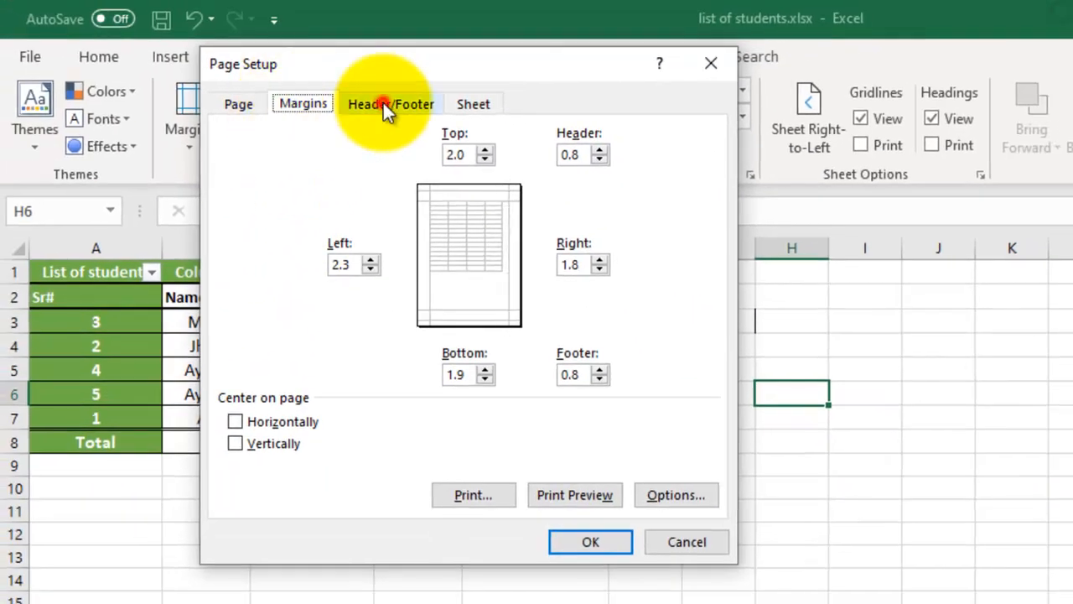
pyautogui.click(473, 105)
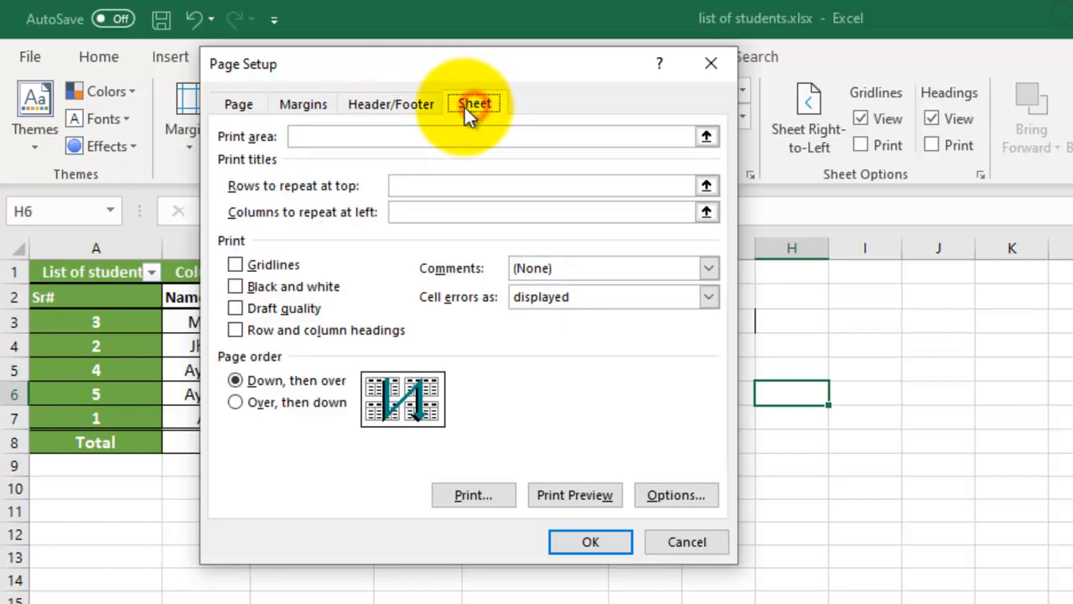
pyautogui.click(239, 104)
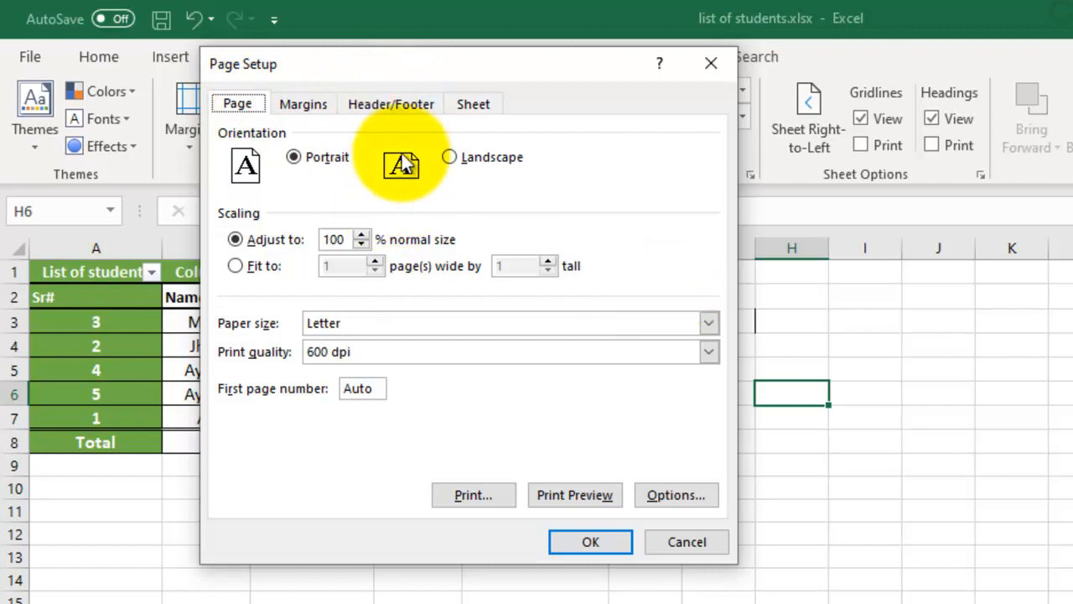
pyautogui.click(301, 104)
pyautogui.click(592, 543)
# Check the student list with its custom margins in the print preview
pyautogui.click(435, 513)
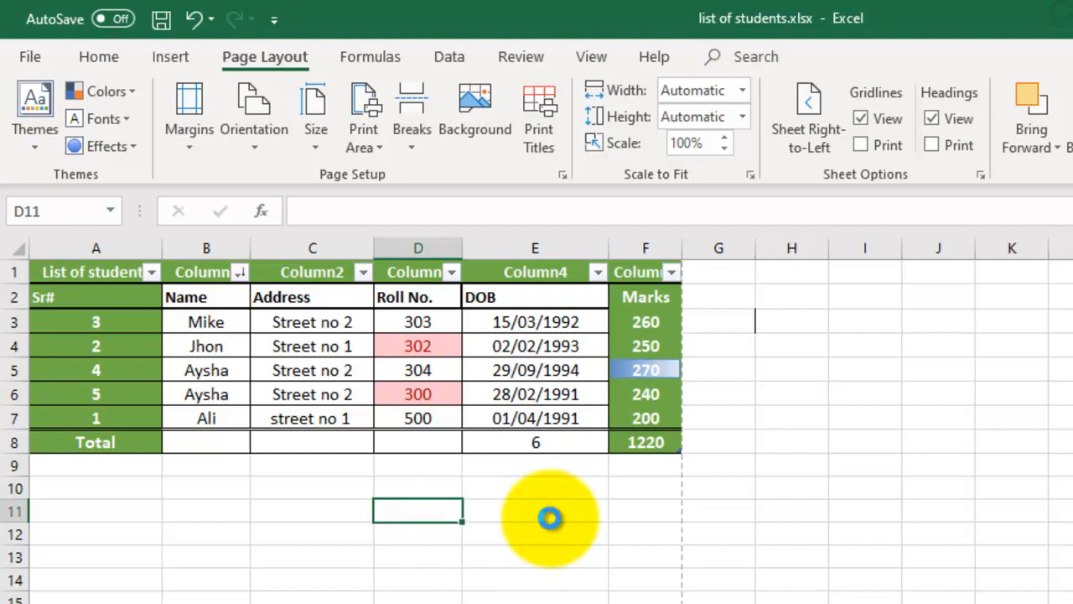
pyautogui.hotkey('ctrl', 'p')
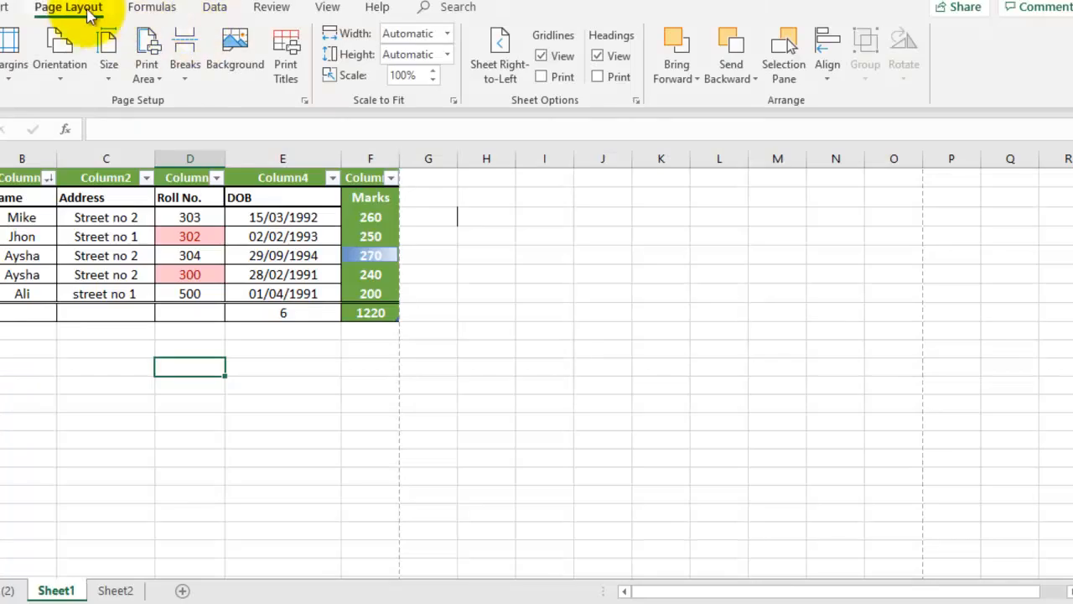
# Set the page orientation of the student list sheet to landscape and check the page boundaries
pyautogui.click(75, 51)
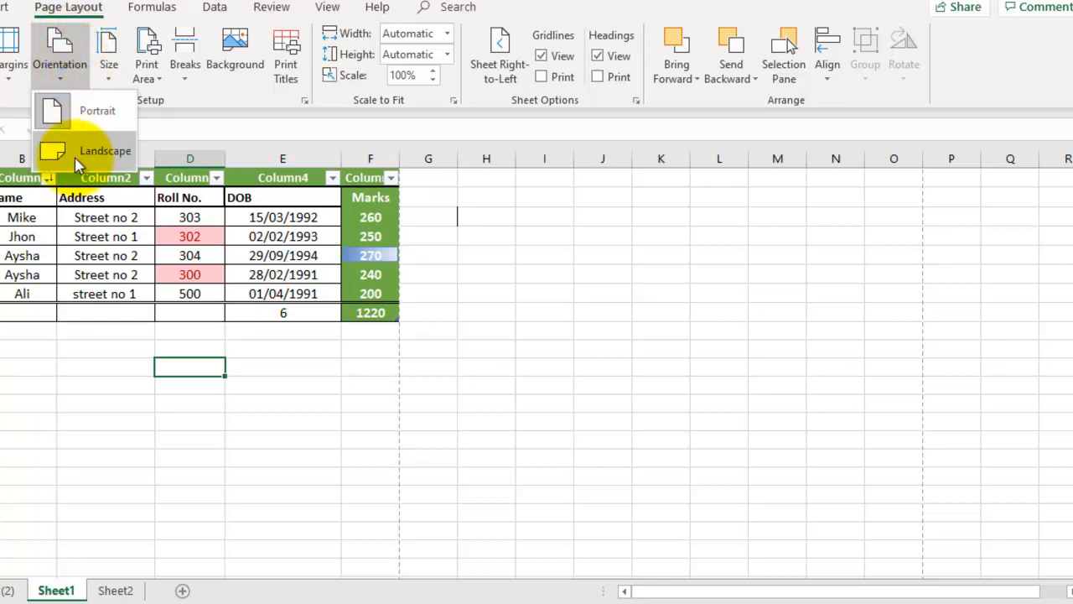
pyautogui.click(62, 382)
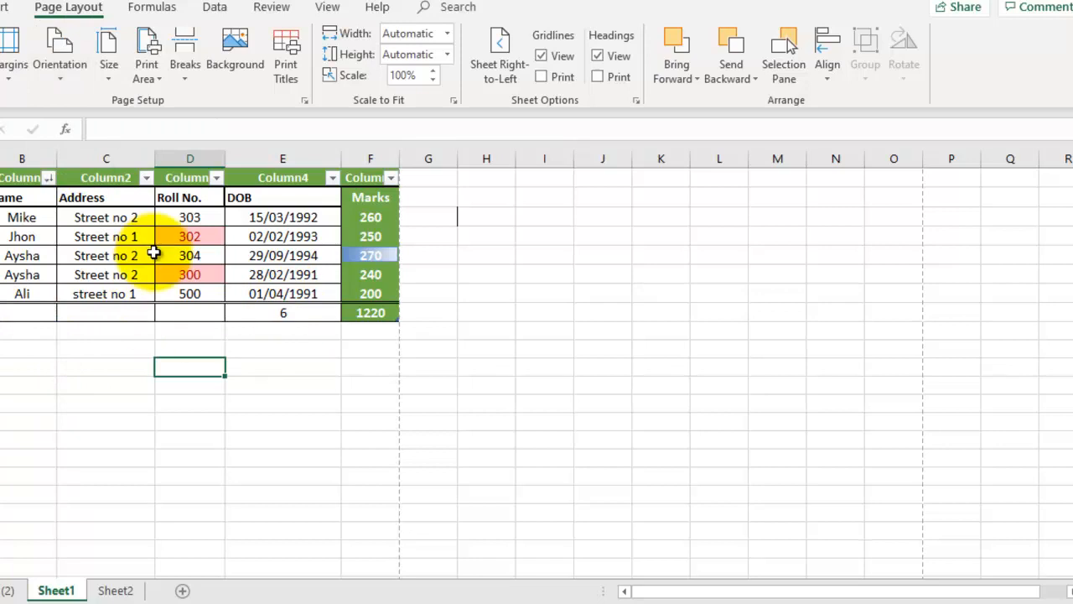
pyautogui.click(59, 67)
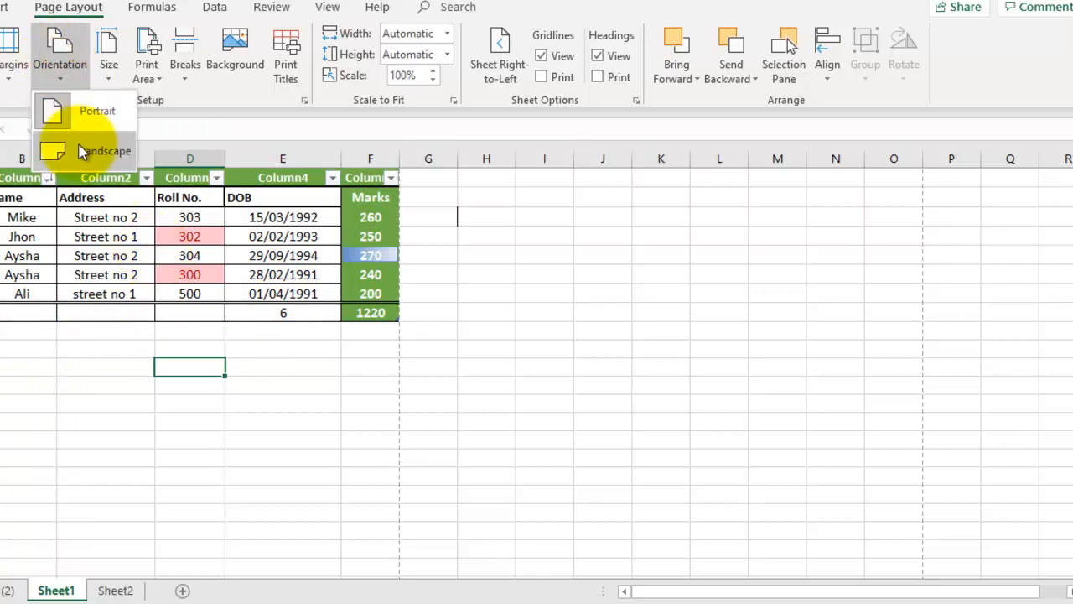
pyautogui.click(79, 149)
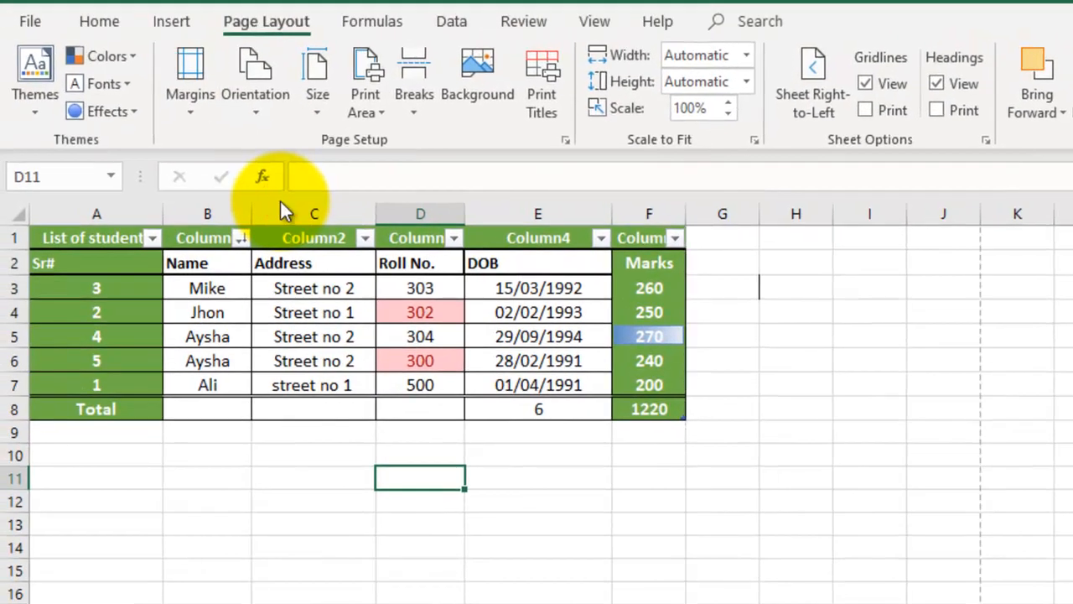
pyautogui.scroll(-2, 833, 411)
pyautogui.scroll(-5, 832, 410)
pyautogui.scroll(7, 832, 411)
pyautogui.scroll(1, 832, 405)
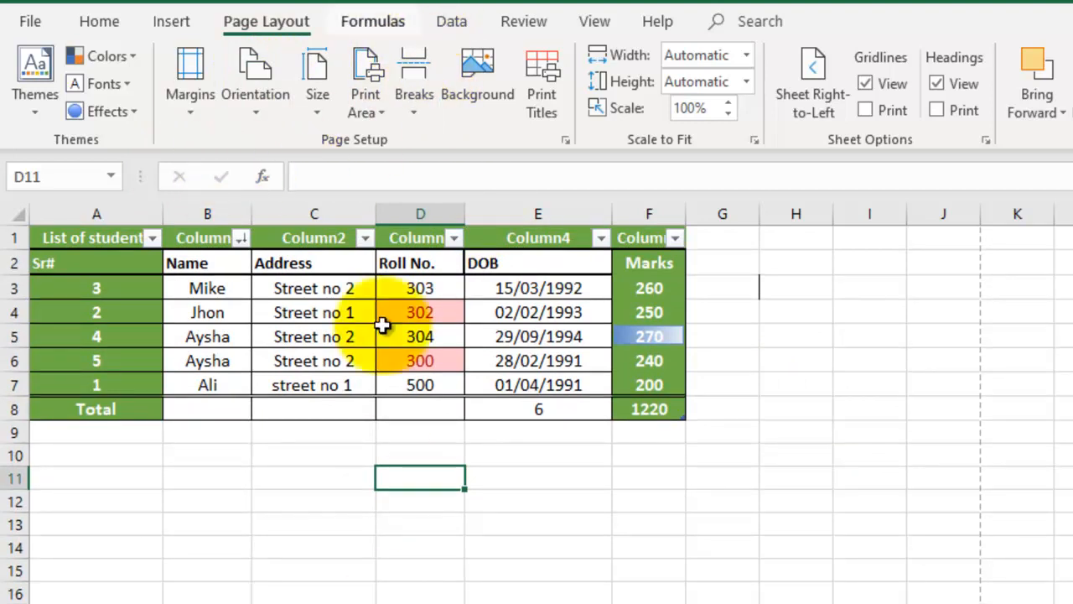
# Switch the page orientation to portrait and back to landscape to compare the page boundaries
pyautogui.click(254, 67)
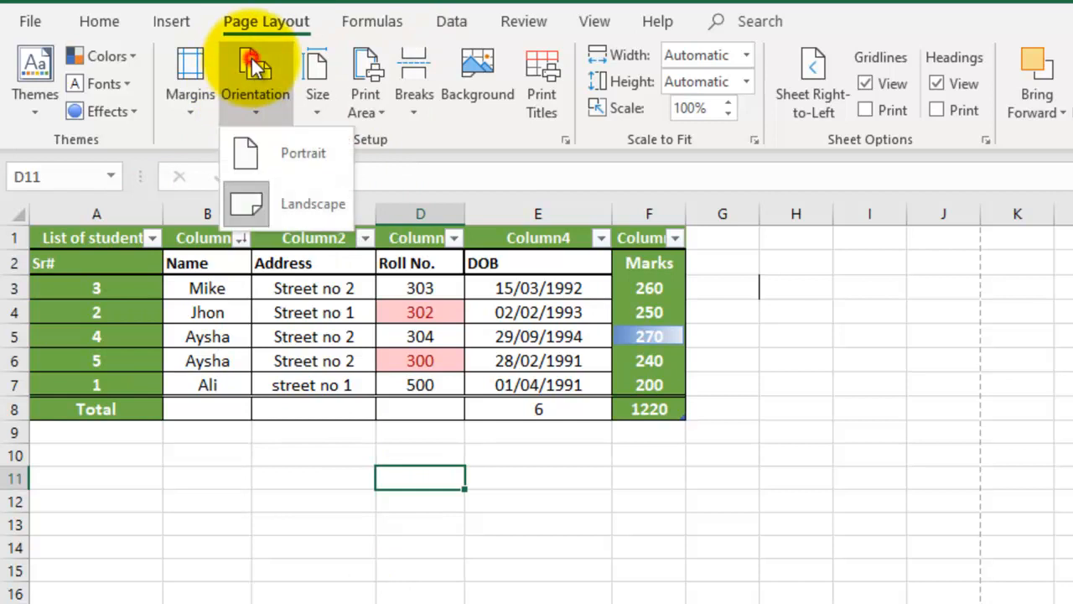
pyautogui.click(283, 164)
pyautogui.click(268, 72)
pyautogui.click(265, 209)
# Set the paper size of the sheet to A4 (21 cm x 29.7 cm)
pyautogui.click(315, 73)
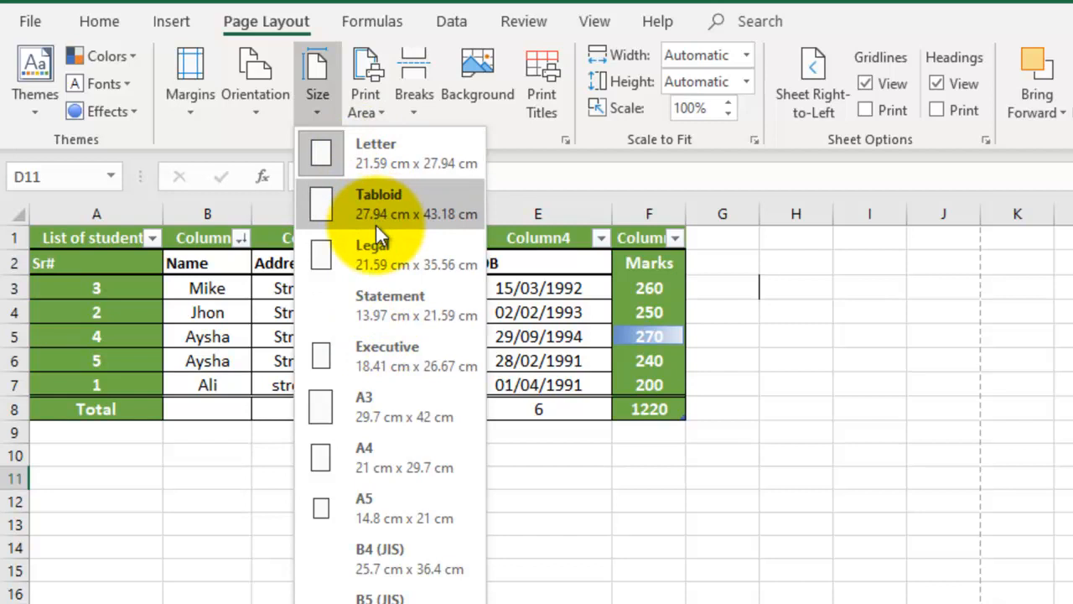
pyautogui.click(413, 459)
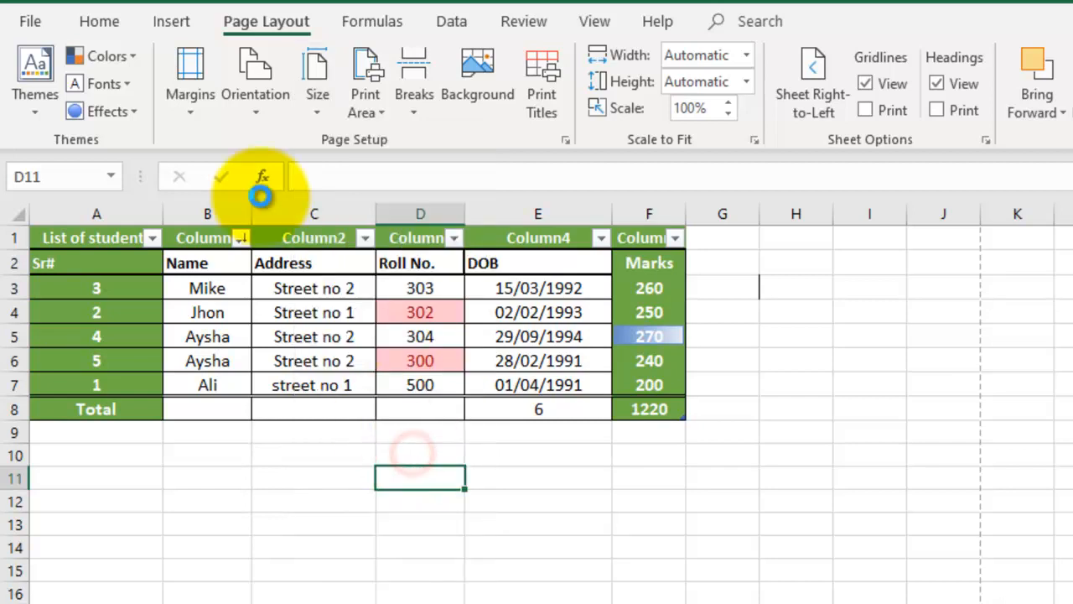
pyautogui.click(310, 101)
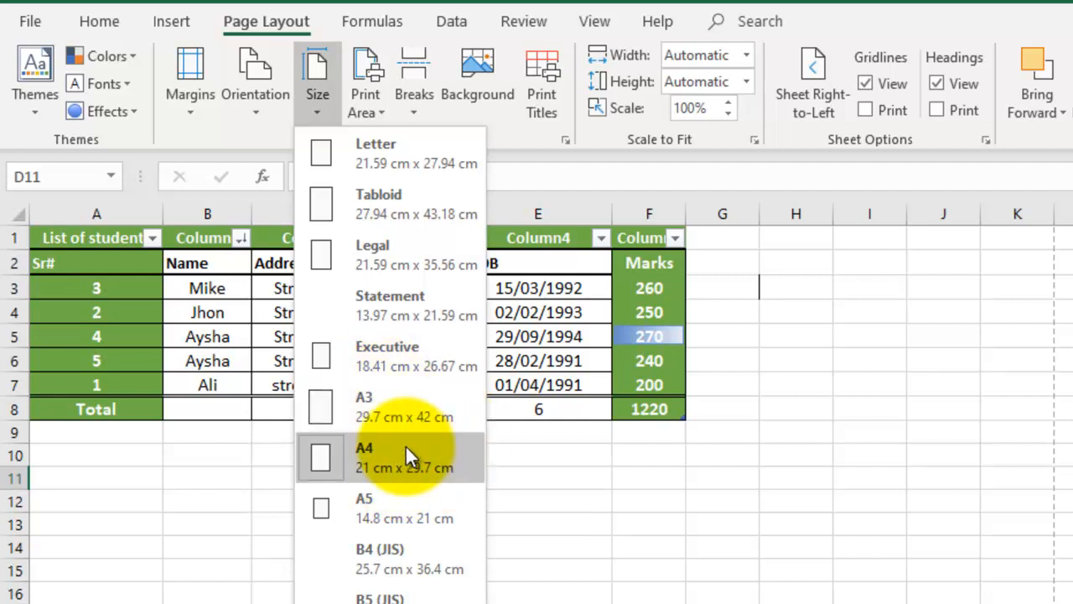
pyautogui.click(553, 475)
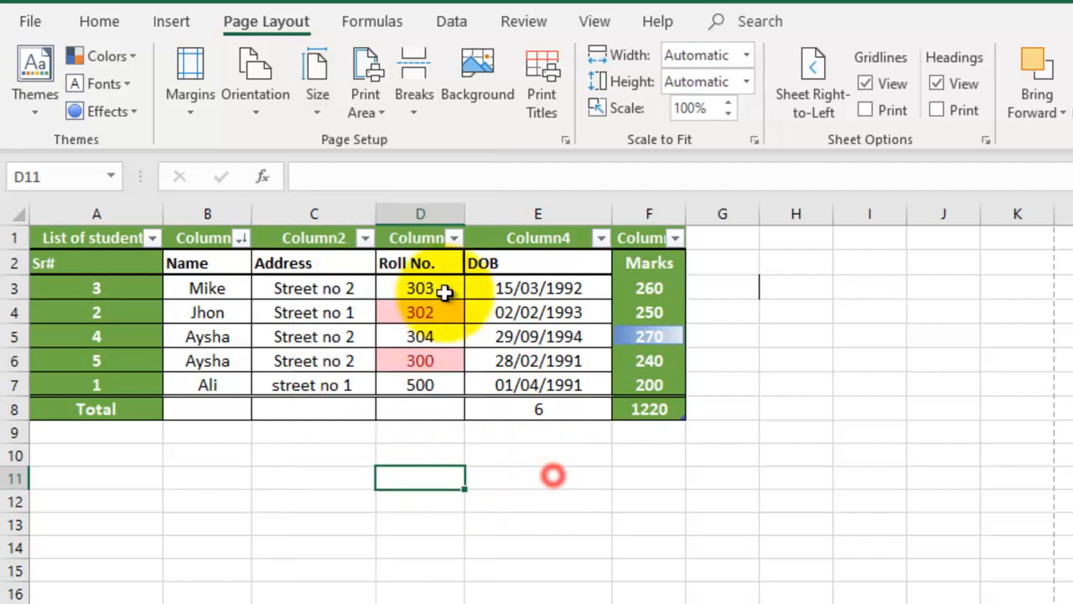
pyautogui.click(376, 112)
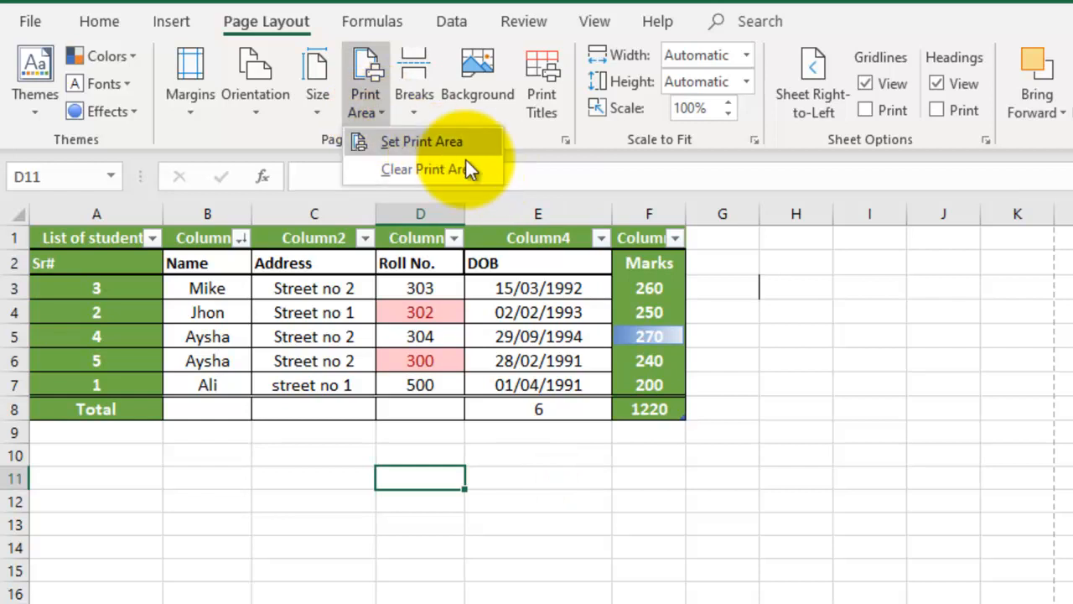
pyautogui.click(813, 325)
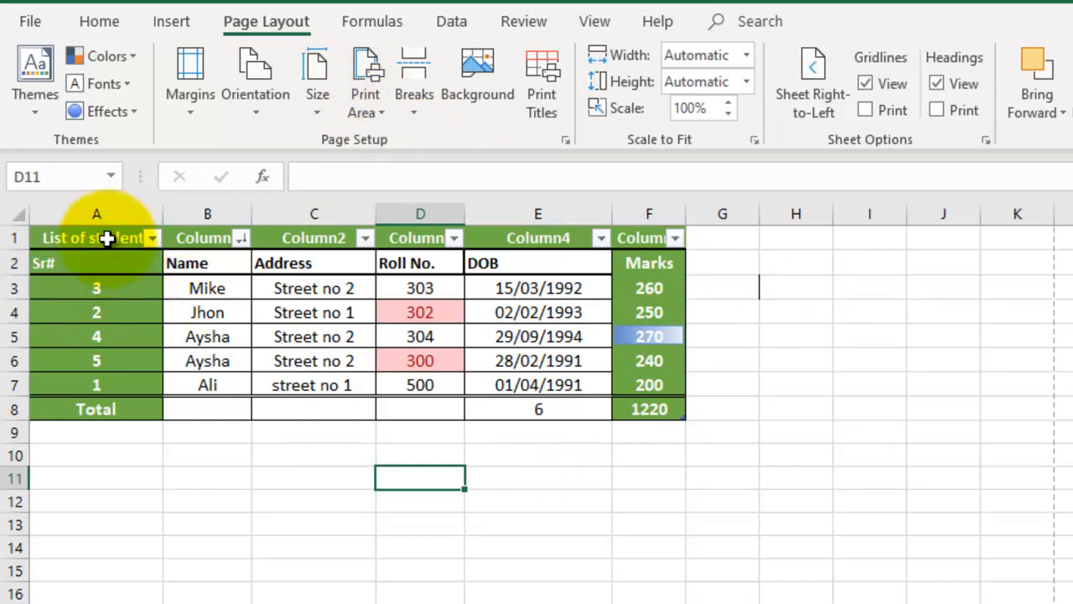
pyautogui.moveTo(101, 237); pyautogui.dragTo(506, 407)
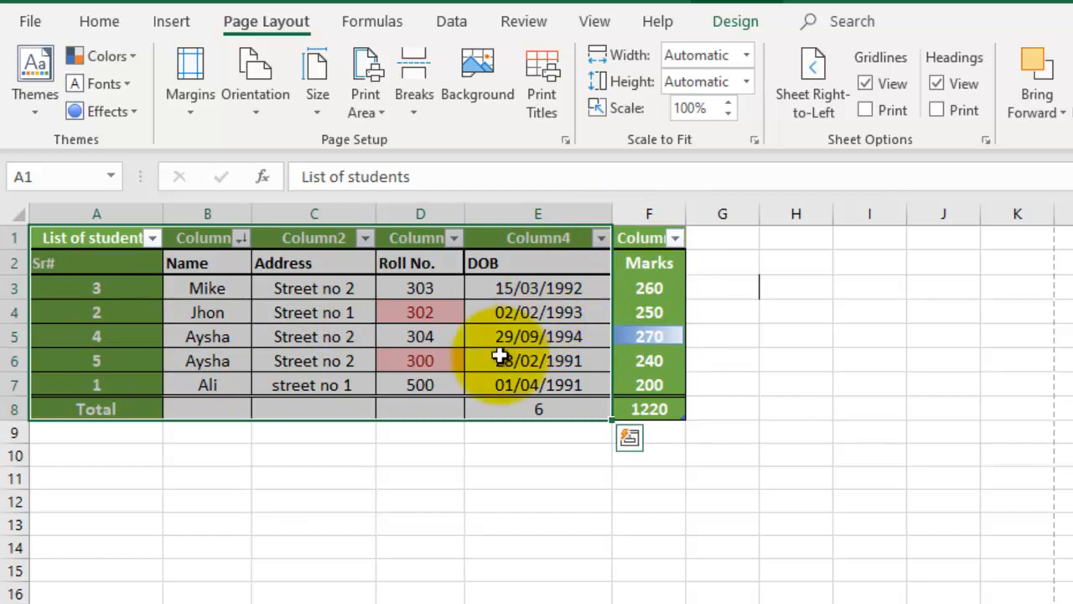
pyautogui.click(314, 567)
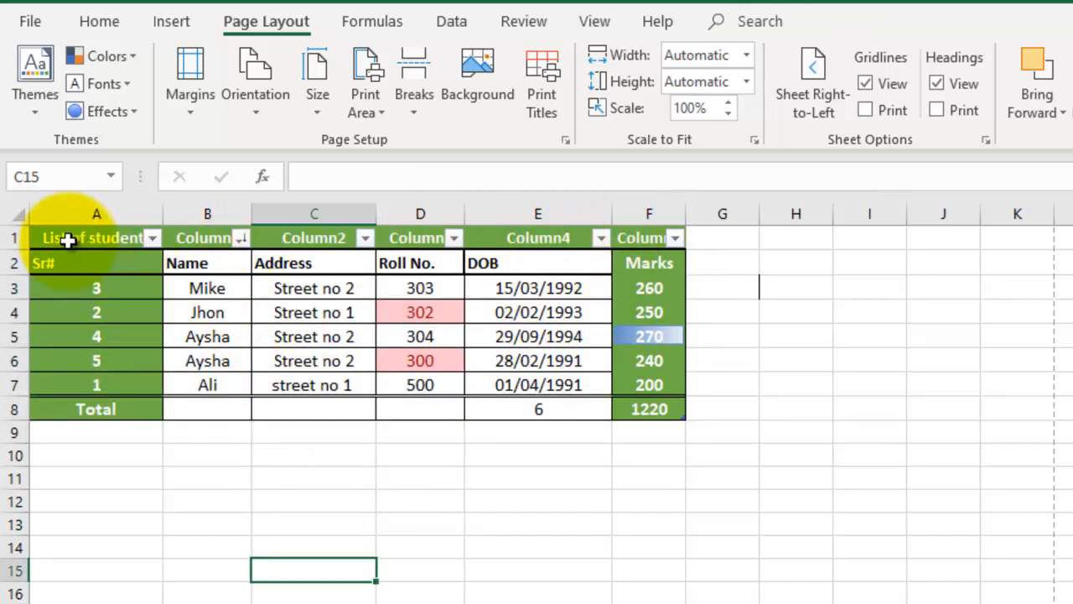
# Set the range A2:E7 of the student list as the print area and check it in the print preview
pyautogui.moveTo(92, 265)
pyautogui.mouseDown()
pyautogui.moveTo(108, 307)
pyautogui.moveTo(294, 383)
pyautogui.moveTo(500, 331)
pyautogui.moveTo(511, 392)
pyautogui.moveTo(543, 390)
pyautogui.mouseUp()
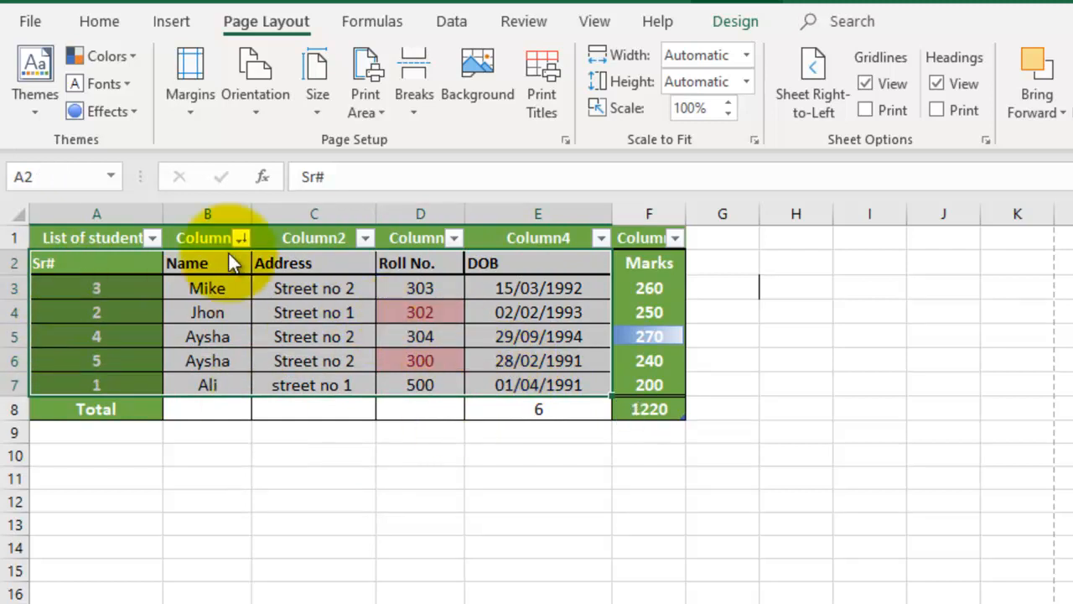
pyautogui.click(382, 106)
pyautogui.click(388, 141)
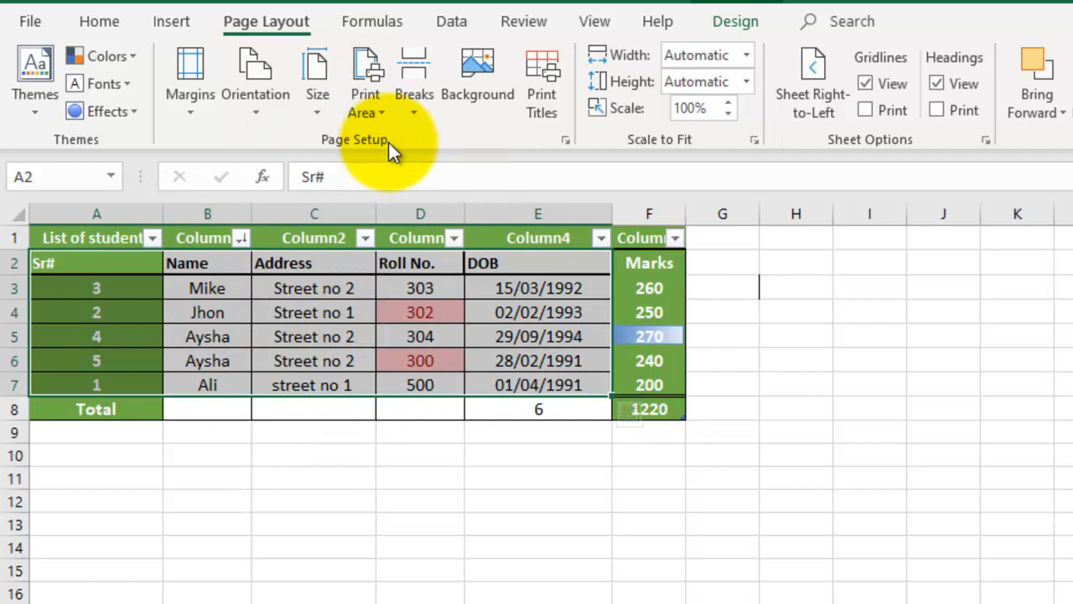
pyautogui.hotkey('ctrl', 'p')
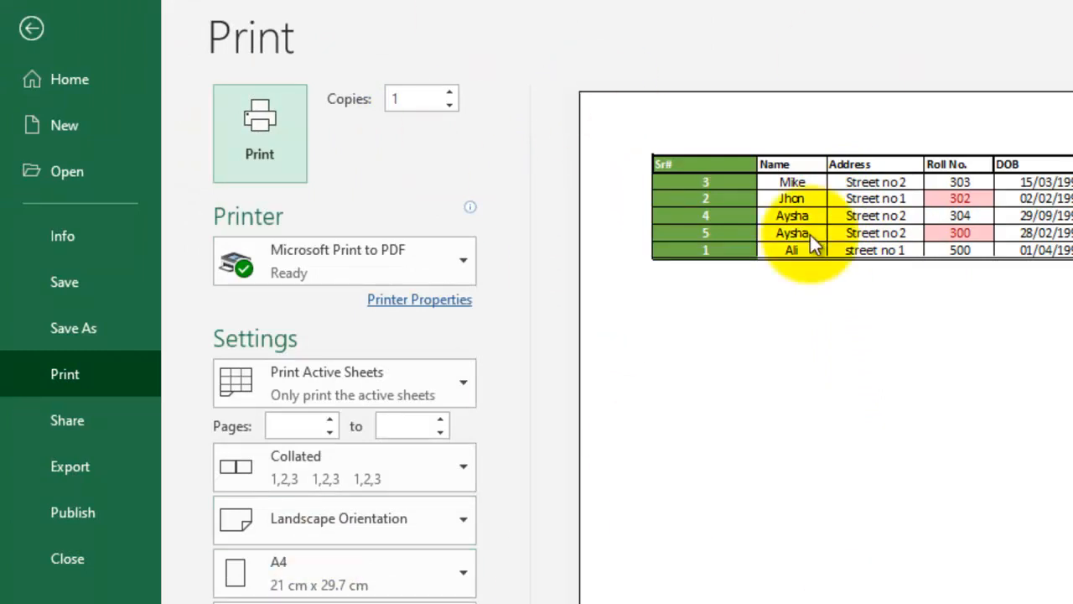
pyautogui.click(24, 30)
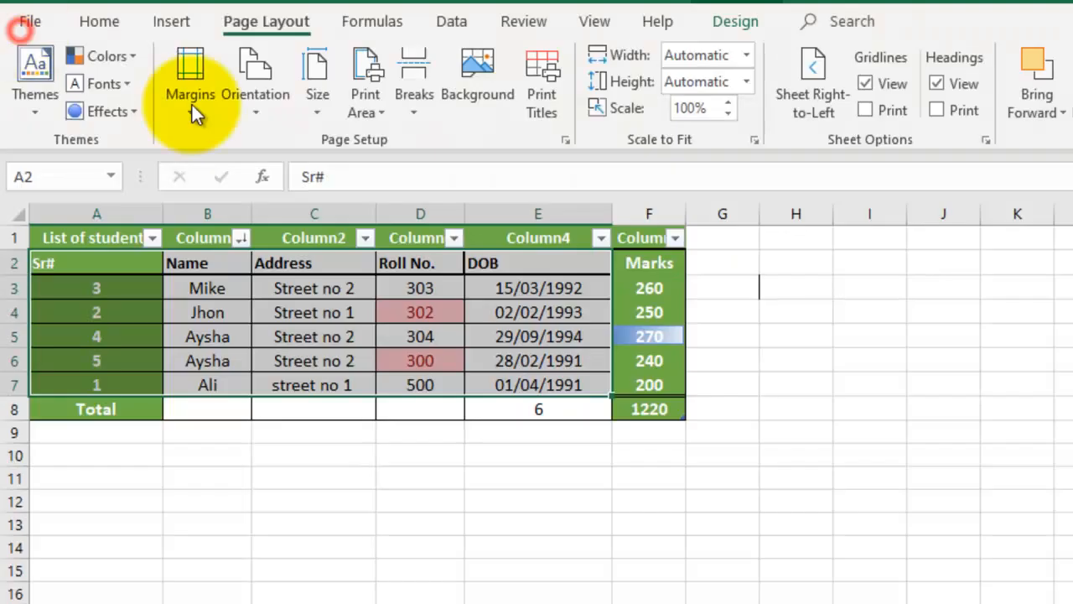
# Switch the page orientation of the student list sheet to portrait and check it in the print preview
pyautogui.click(268, 80)
pyautogui.click(268, 171)
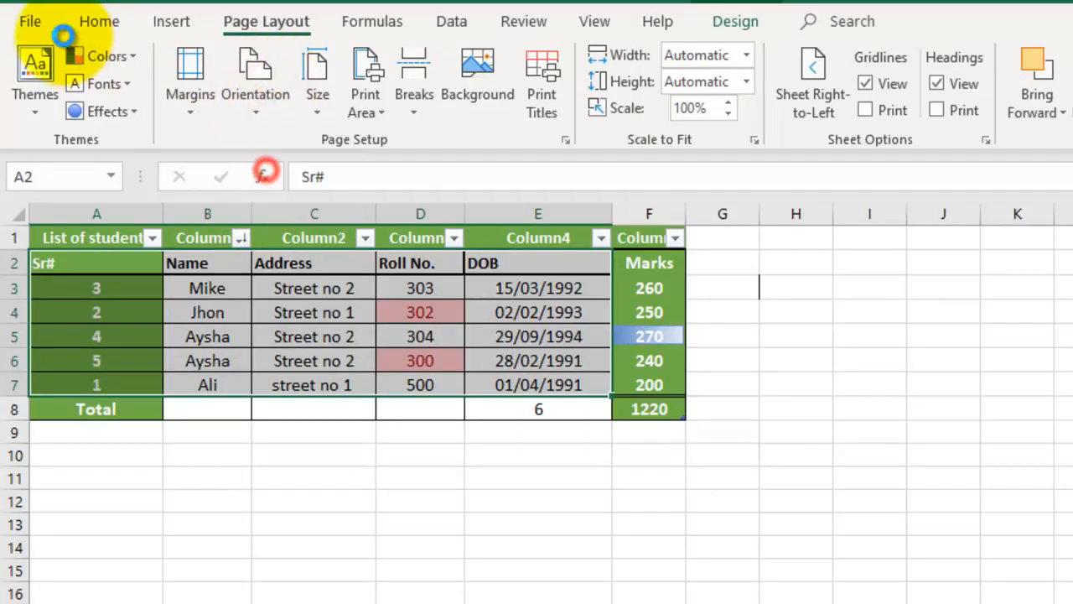
pyautogui.hotkey('ctrl', 'p')
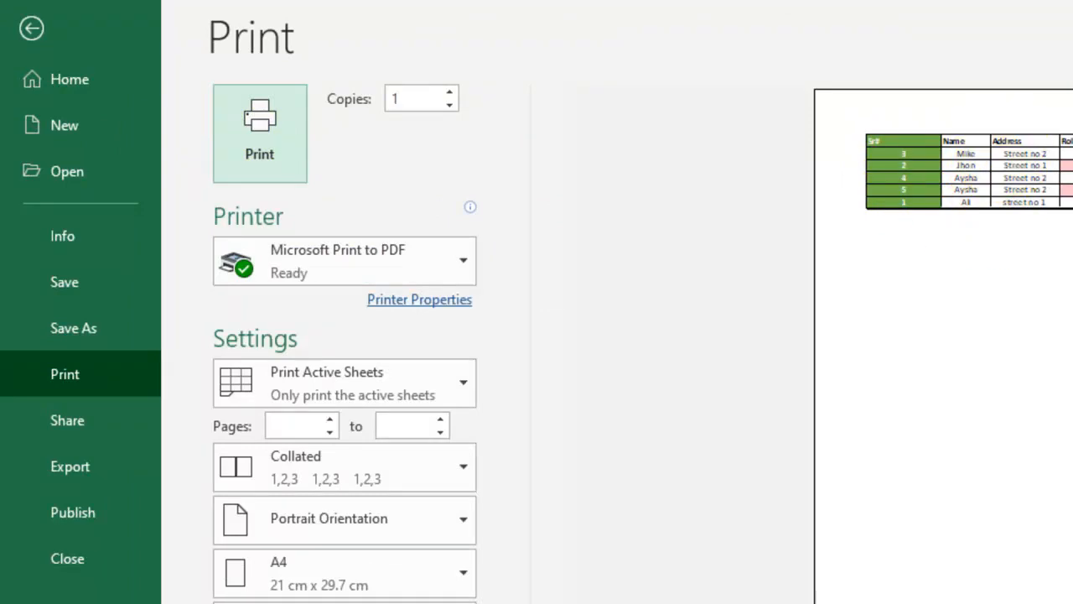
pyautogui.click(32, 28)
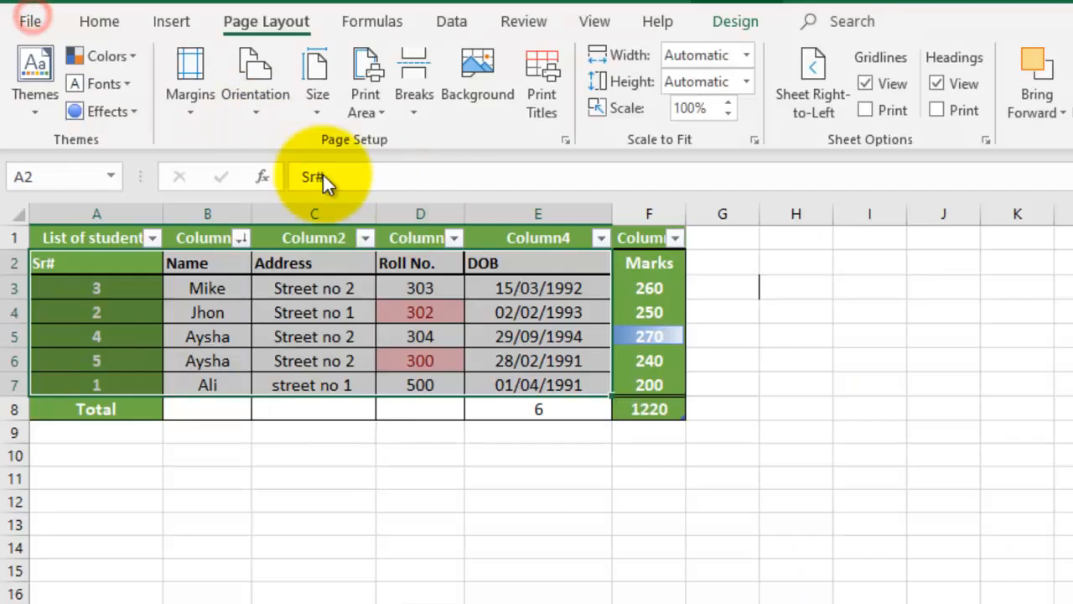
# Return the sheet to landscape orientation and review the page in the print preview
pyautogui.click(254, 92)
pyautogui.click(302, 201)
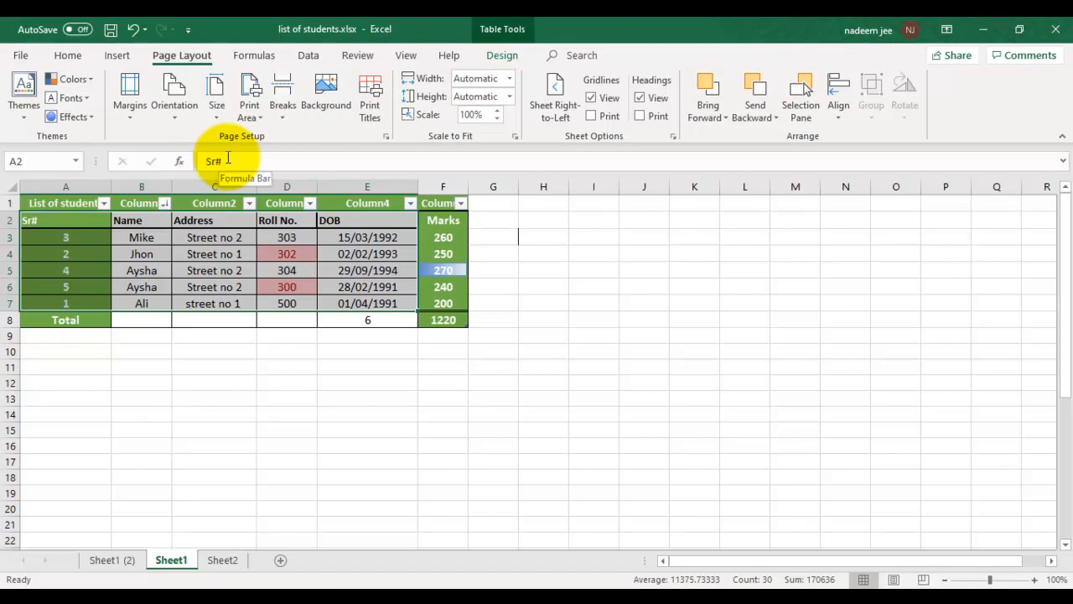
pyautogui.hotkey('ctrl', 'p')
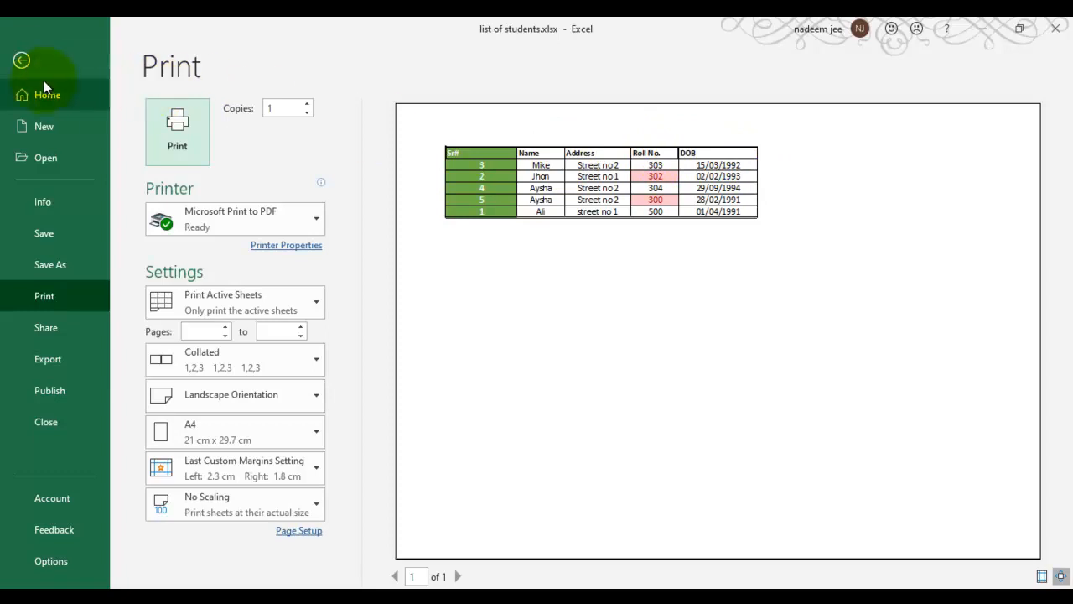
pyautogui.click(20, 62)
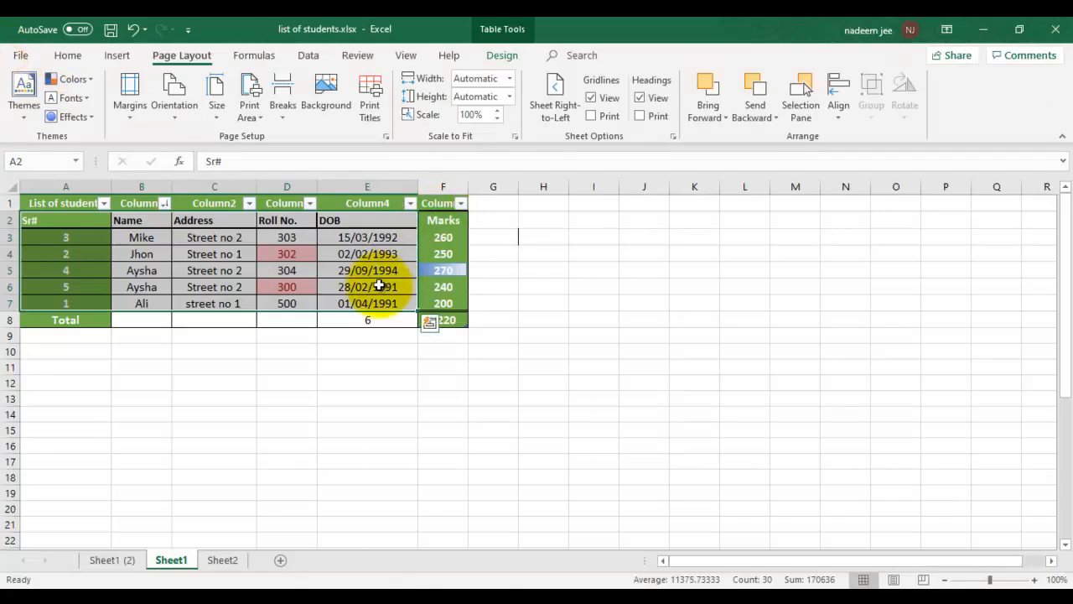
# Clear the sheet's print area and check in the print preview which part of the student list prints
pyautogui.click(250, 111)
pyautogui.click(256, 157)
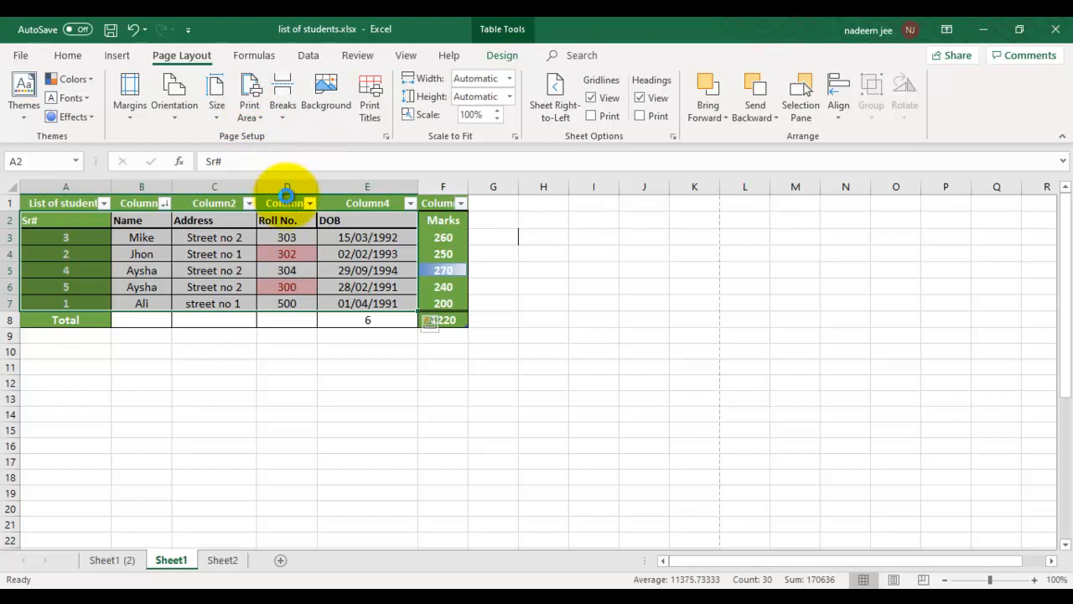
pyautogui.hotkey('ctrl', 'p')
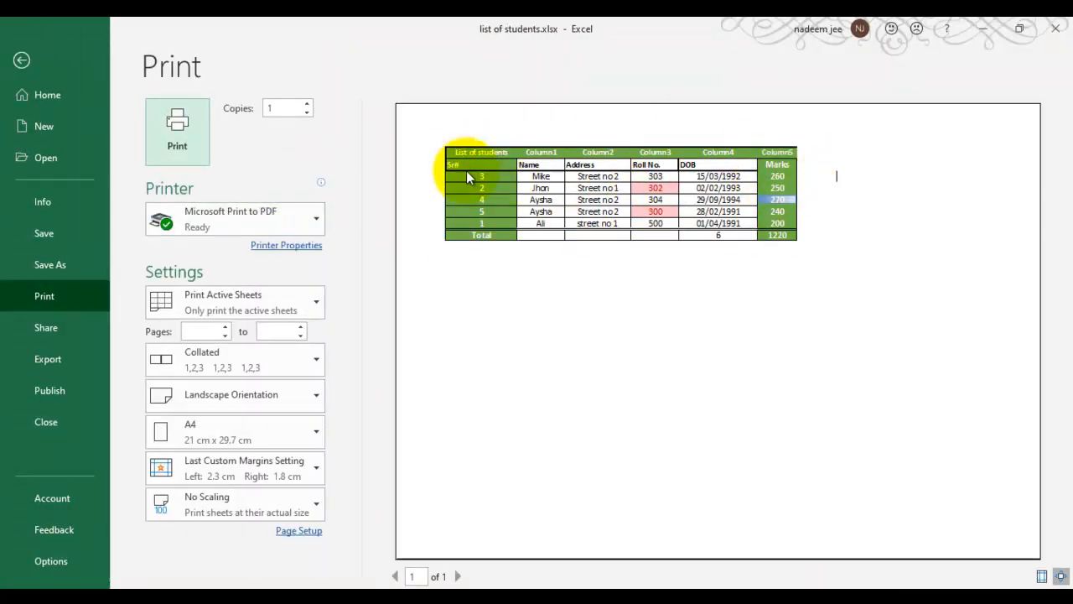
pyautogui.click(23, 58)
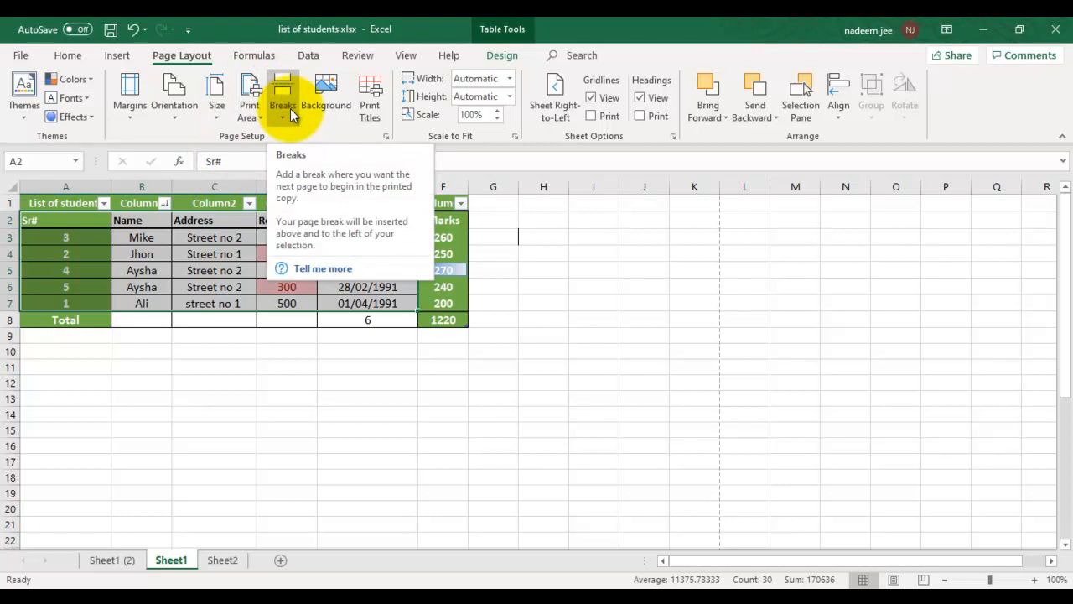
# Insert a page break above row 5 of the student list and check both pages in the print preview
pyautogui.click(207, 380)
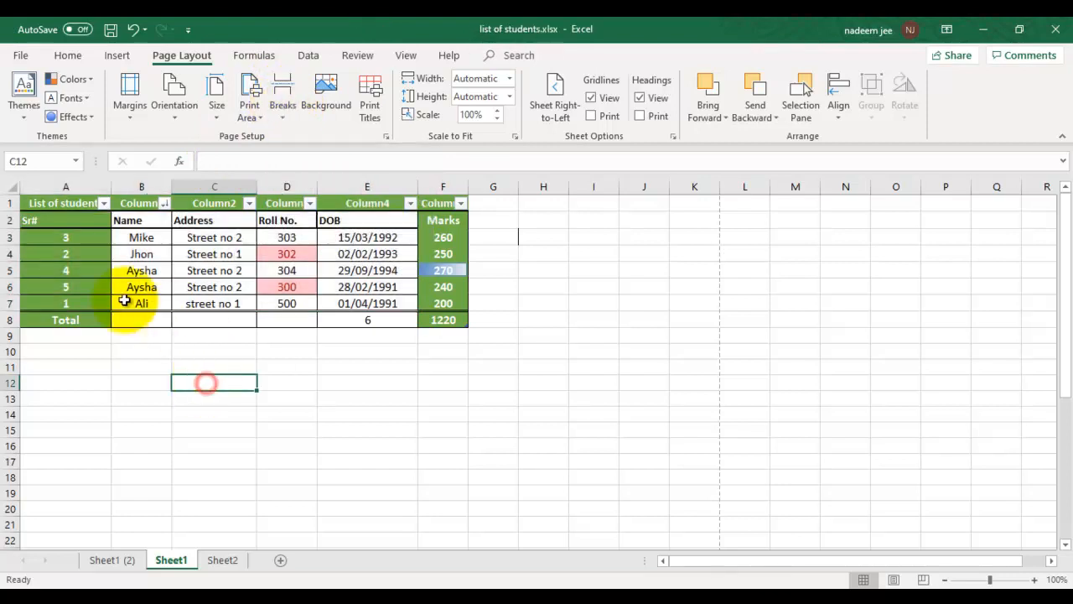
pyautogui.click(25, 273)
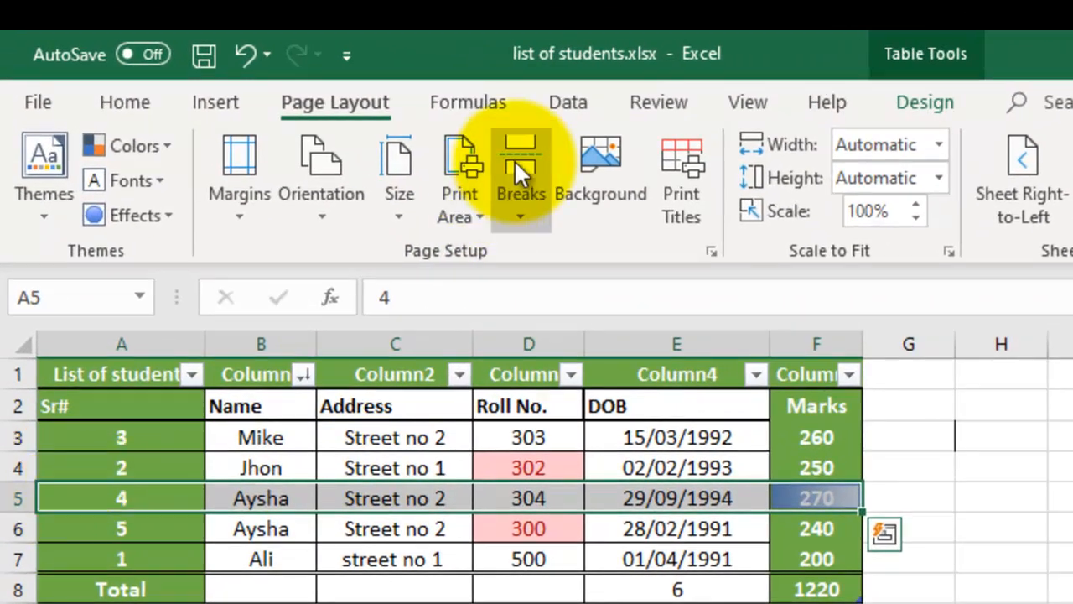
pyautogui.click(474, 151)
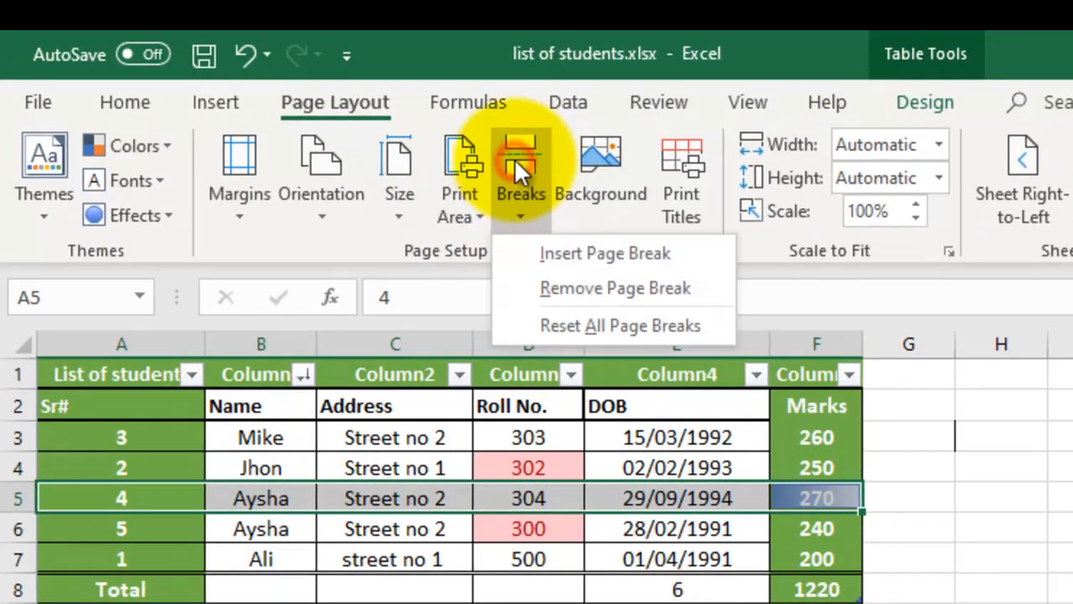
pyautogui.click(545, 253)
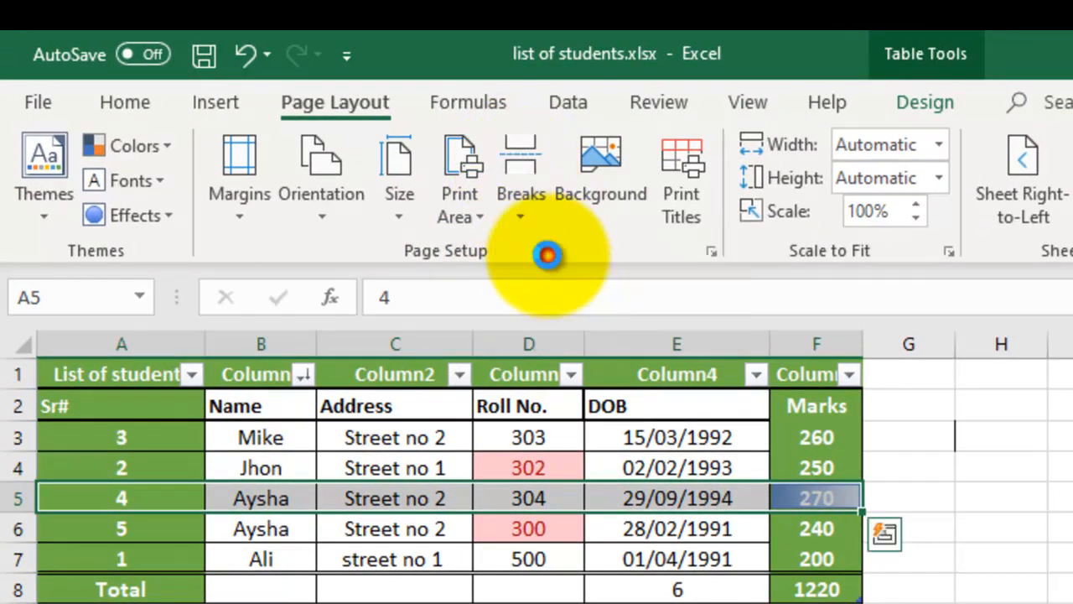
pyautogui.click(1062, 586)
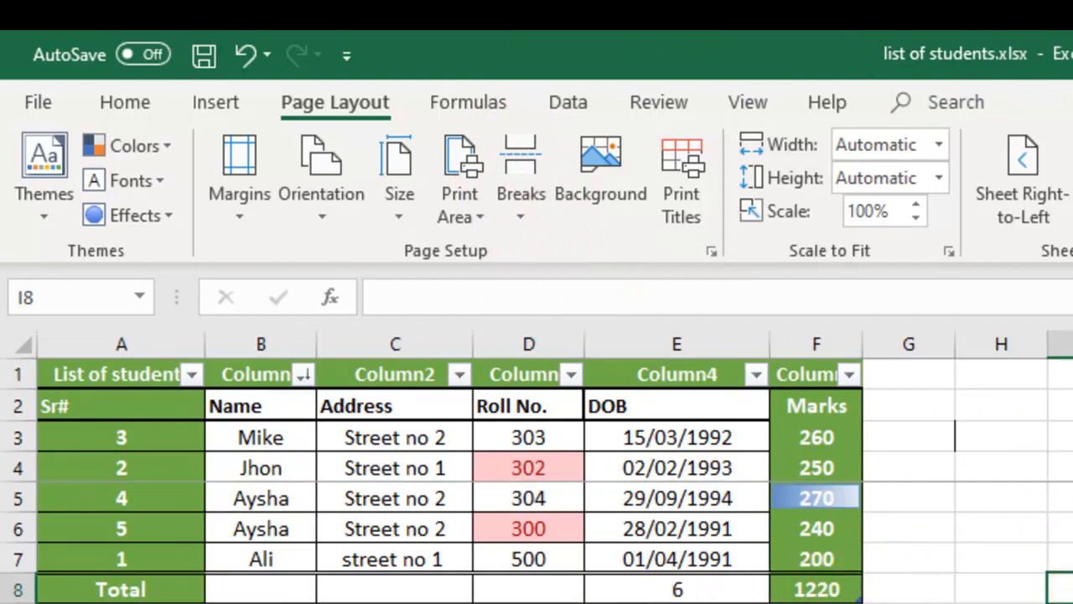
pyautogui.hotkey('ctrl', 'p')
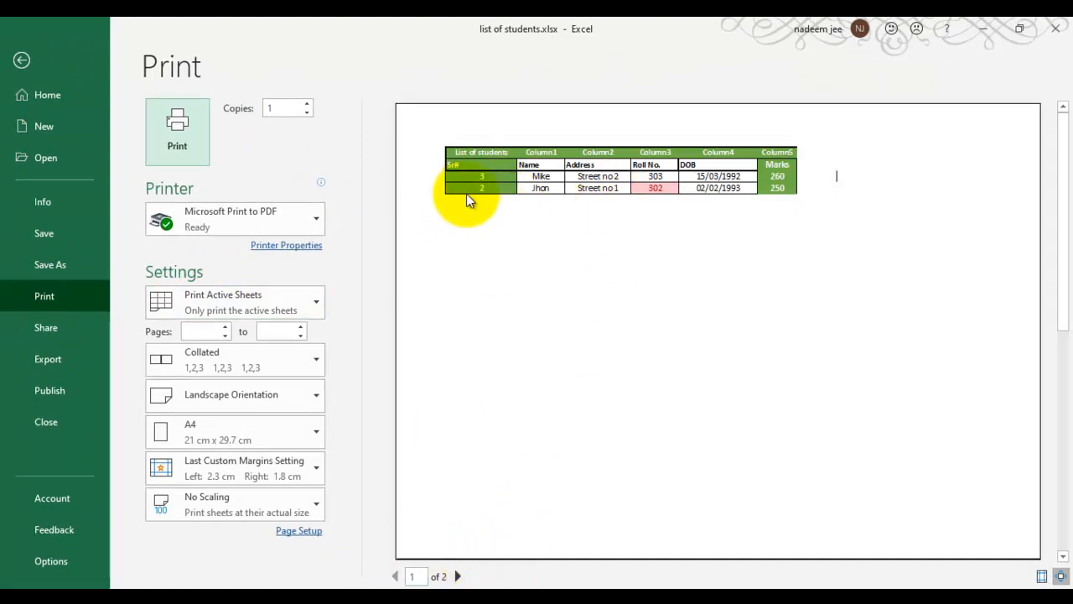
pyautogui.click(459, 577)
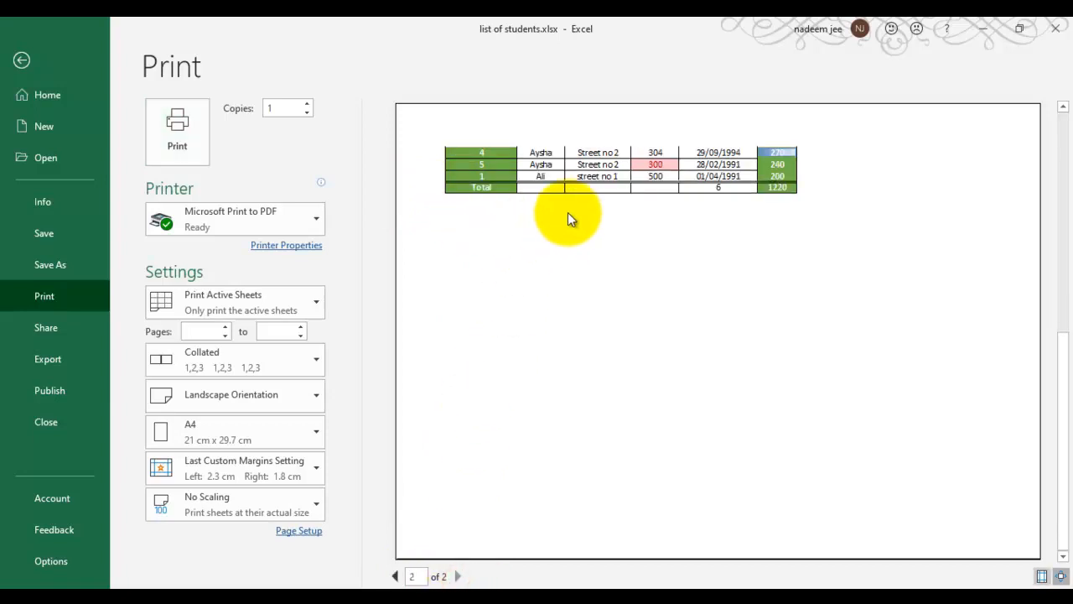
pyautogui.click(21, 61)
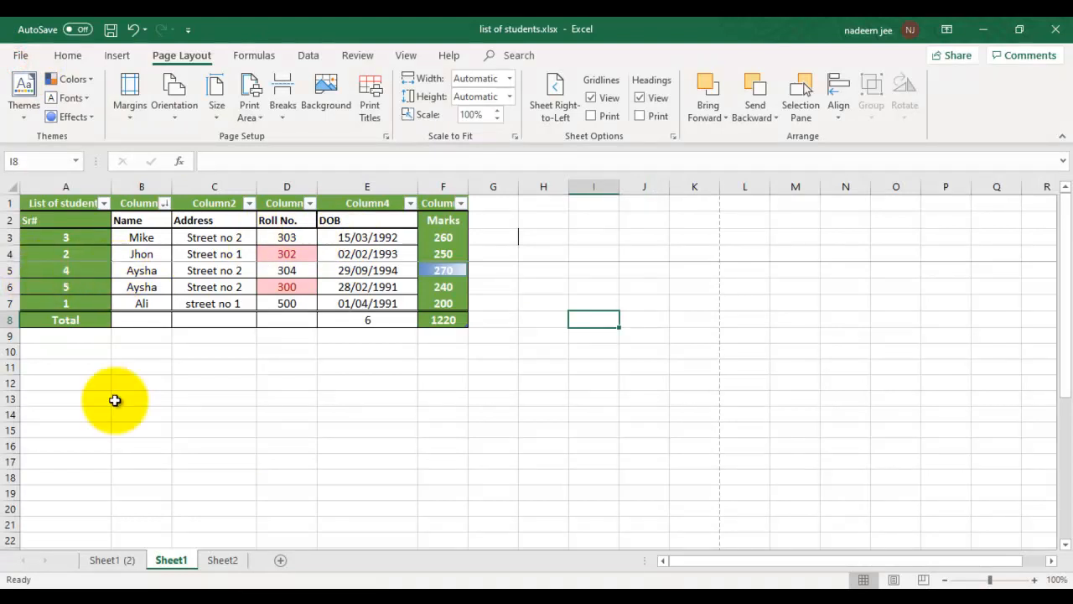
# Remove the page break above row 5 and check the student list in the print preview
pyautogui.click(42, 270)
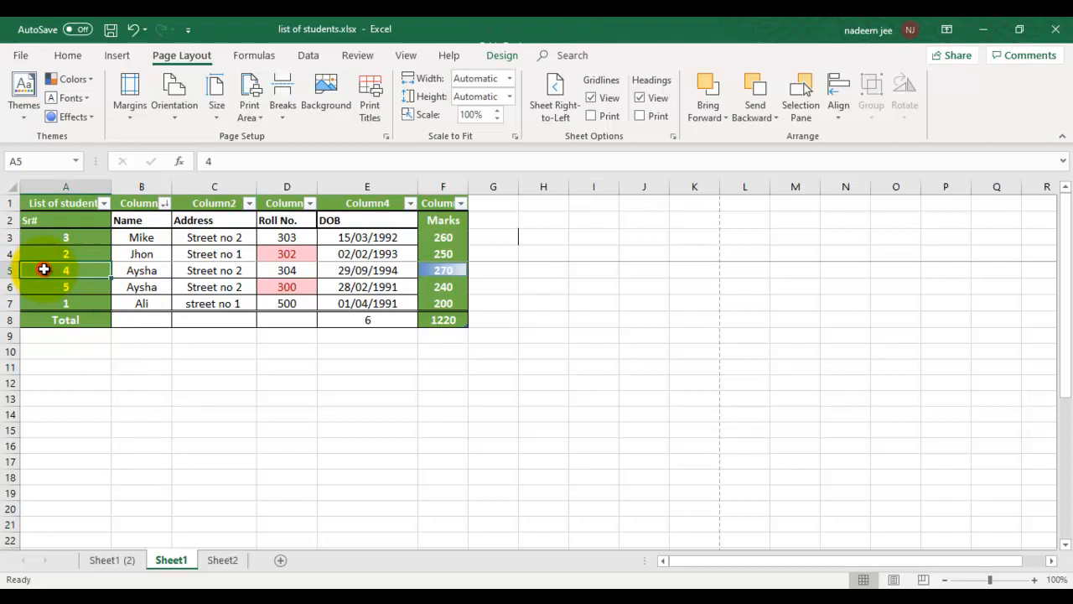
pyautogui.click(281, 99)
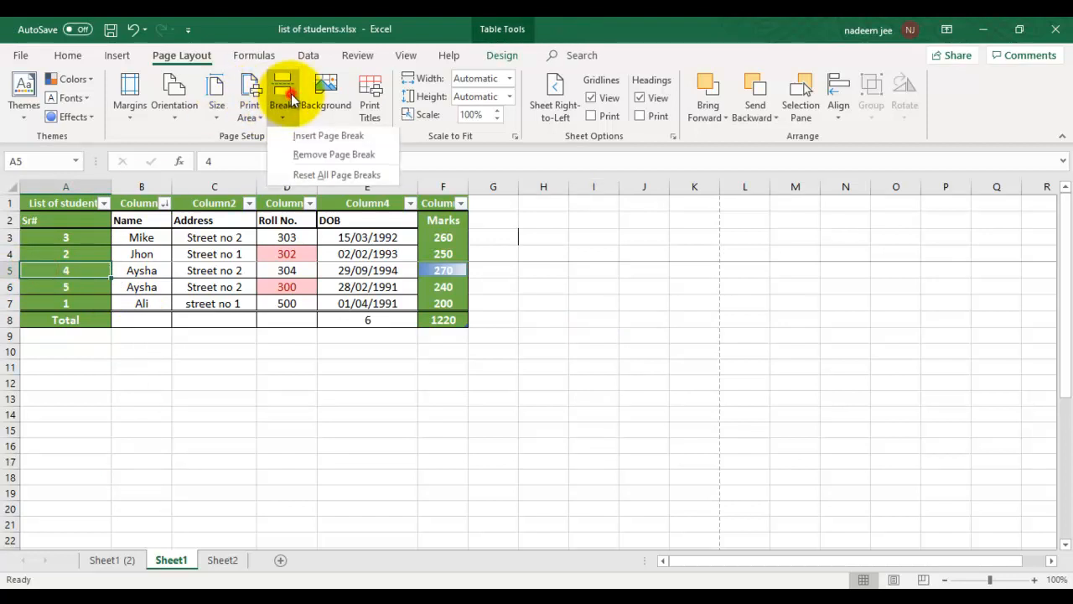
pyautogui.click(310, 163)
pyautogui.click(307, 408)
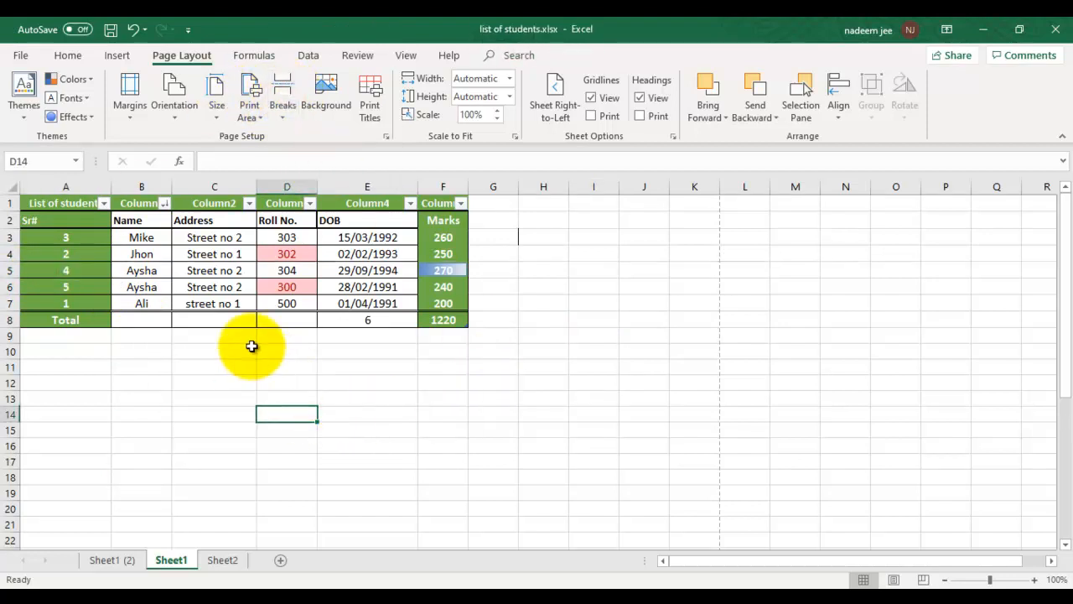
pyautogui.hotkey('ctrl', 'p')
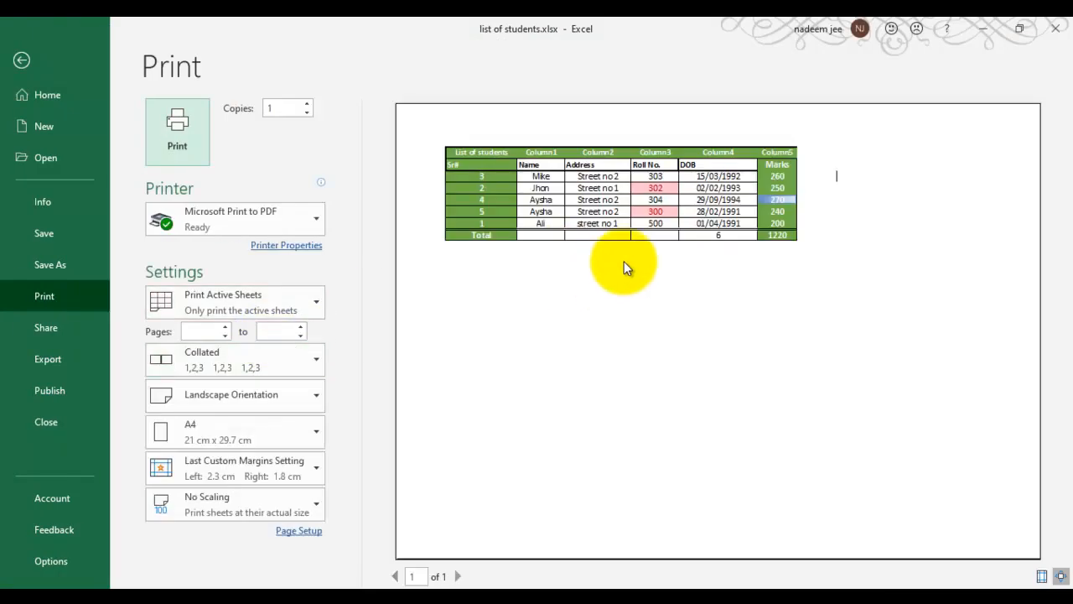
pyautogui.click(22, 61)
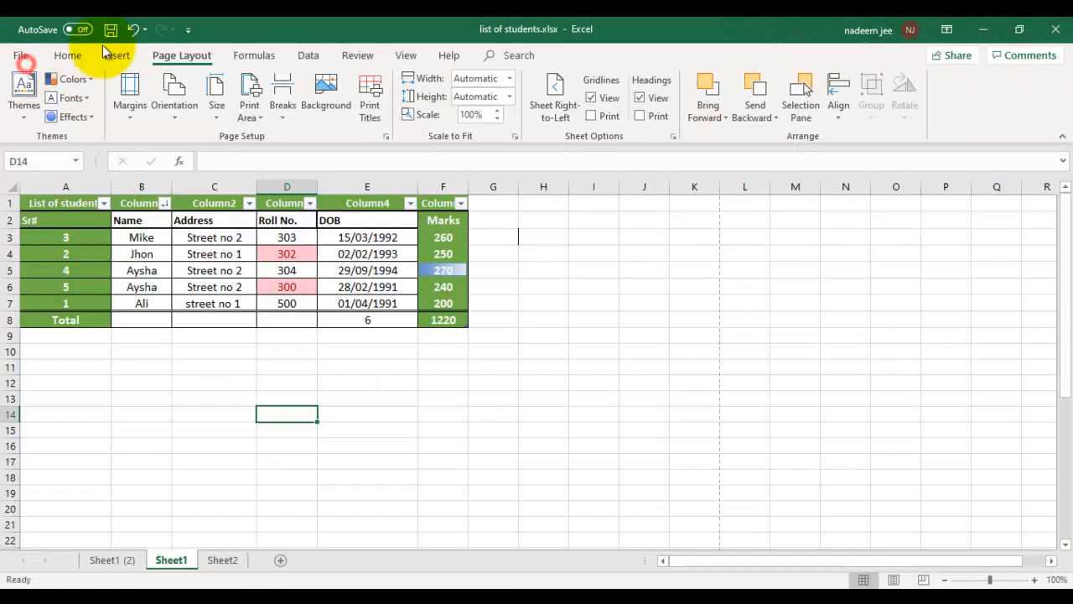
# Set the picture ms excel.JPG from the Desktop folder as the sheet background
pyautogui.click(340, 105)
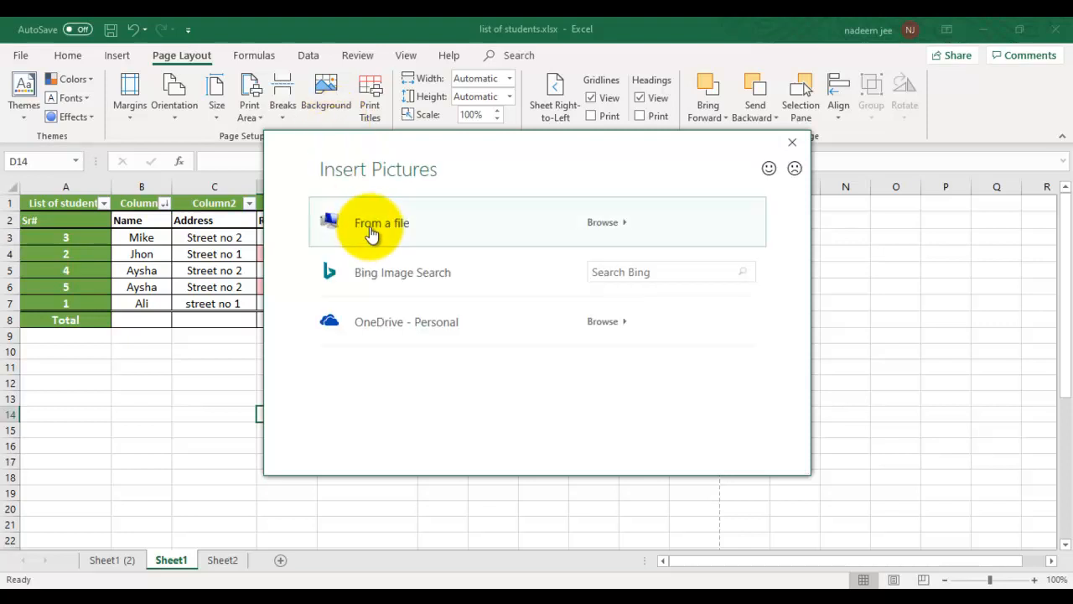
pyautogui.click(372, 230)
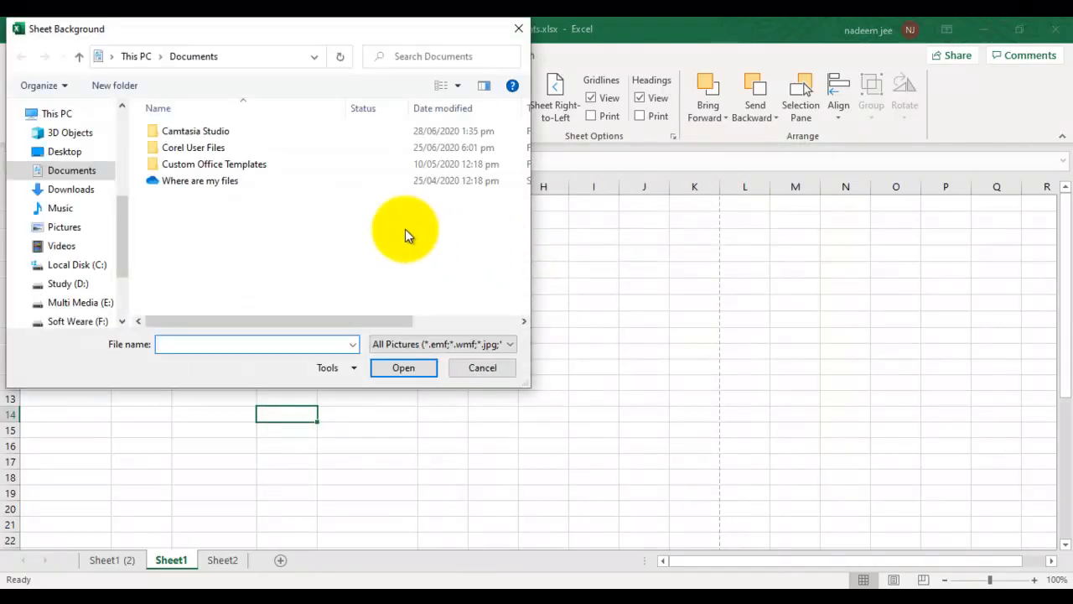
pyautogui.click(51, 150)
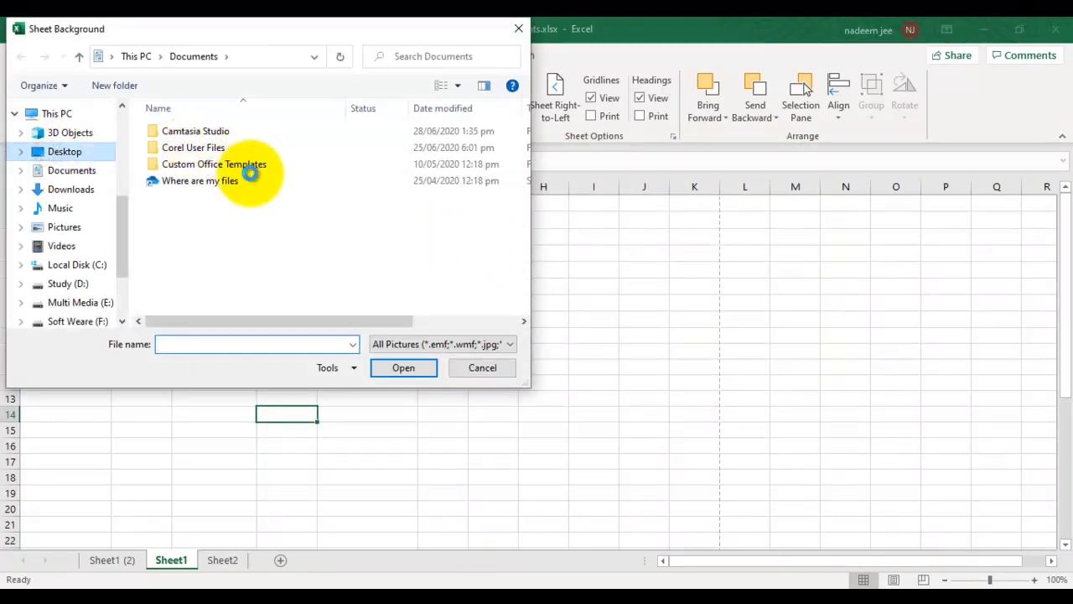
pyautogui.scroll(-5, 381, 222)
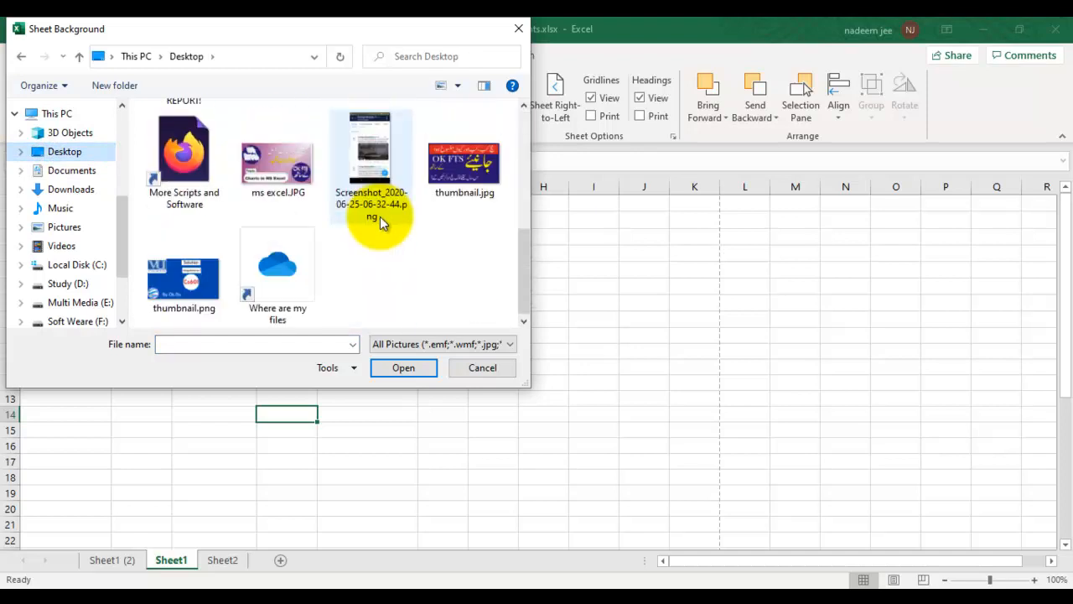
pyautogui.click(308, 189)
pyautogui.click(401, 370)
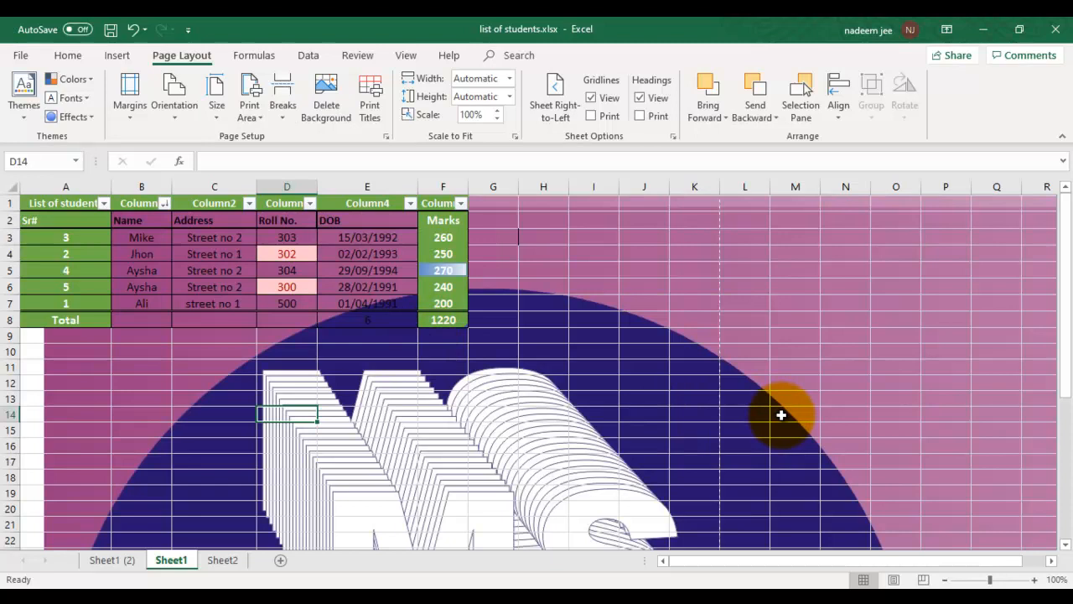
# Examine how the background picture covers the sheet and whether it appears in the print preview
pyautogui.scroll(-12, 780, 414)
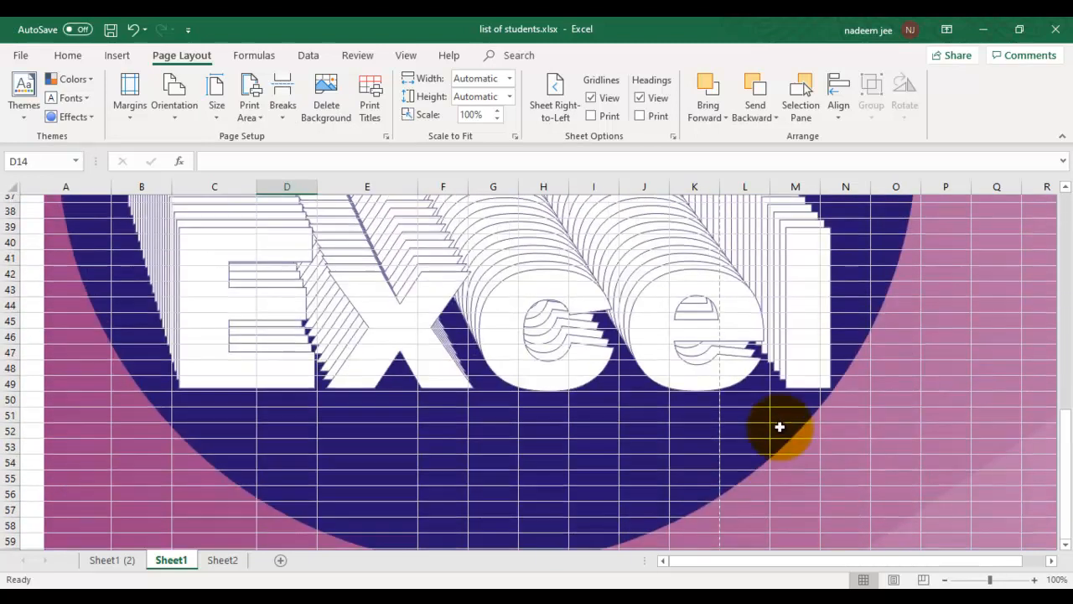
pyautogui.scroll(-20, 780, 428)
pyautogui.scroll(4, 779, 427)
pyautogui.scroll(-10, 779, 427)
pyautogui.scroll(17, 780, 428)
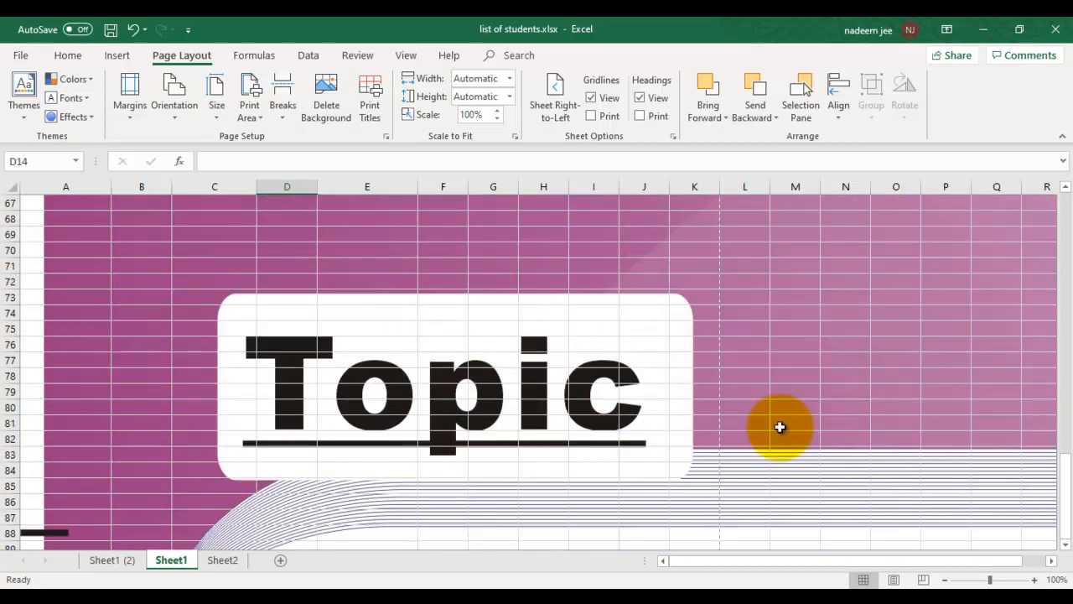
pyautogui.scroll(20, 780, 428)
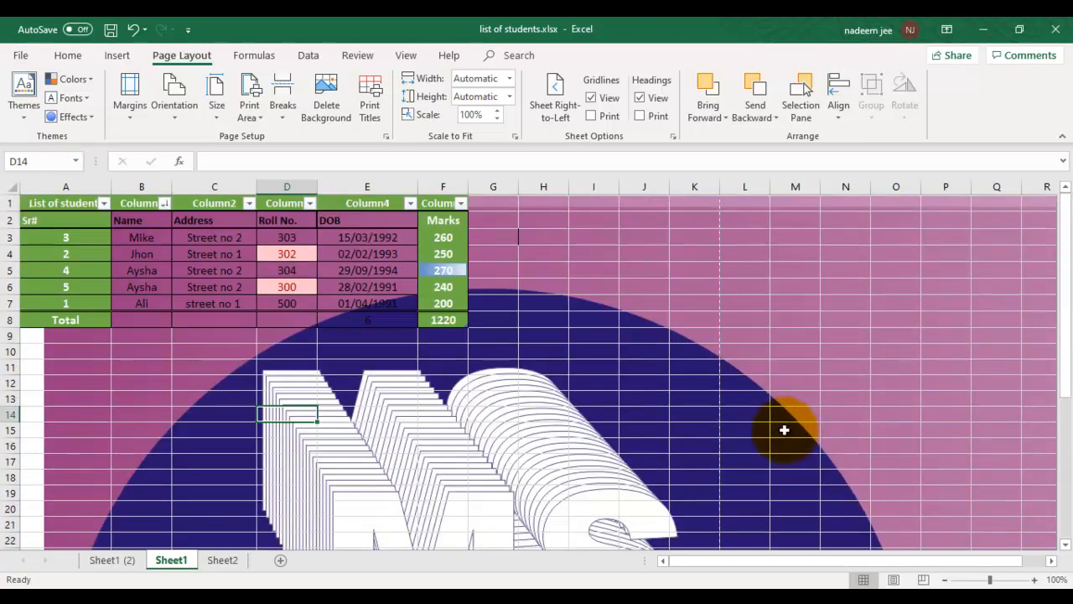
pyautogui.hotkey('ctrl', 'p')
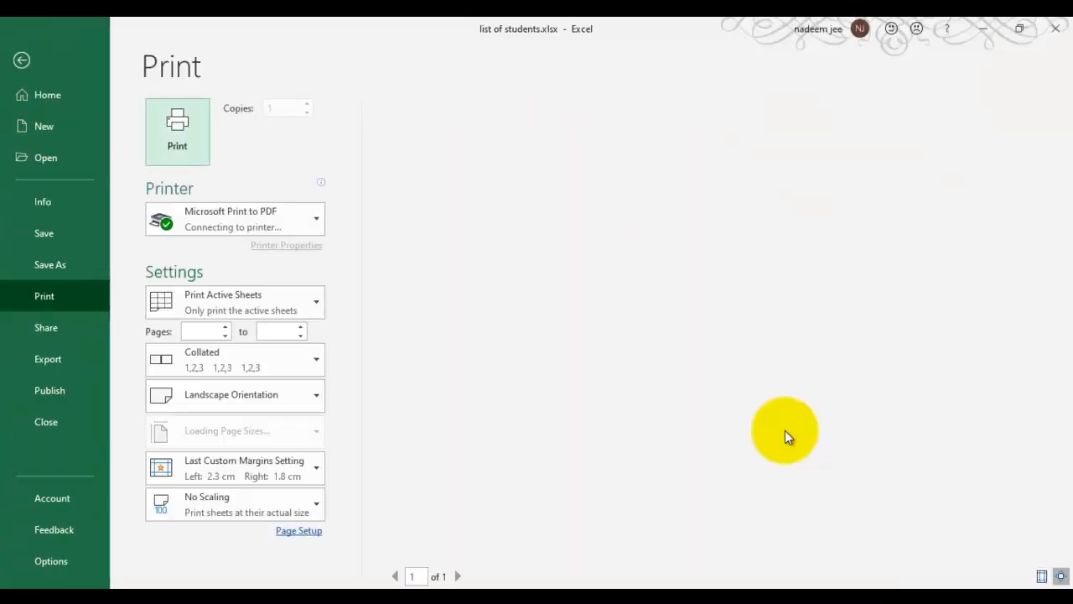
pyautogui.click(21, 60)
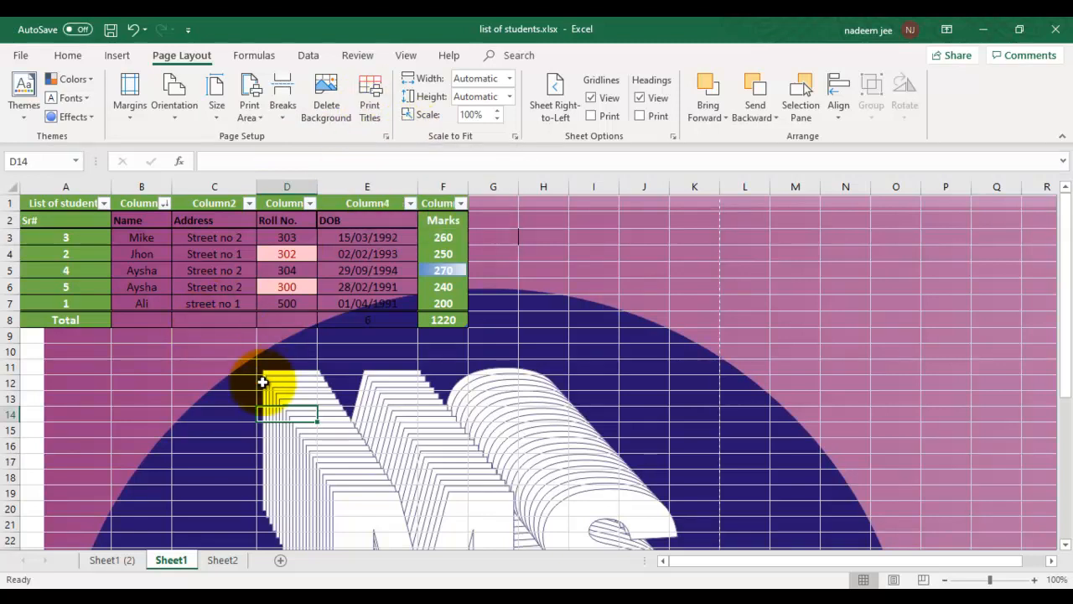
pyautogui.click(155, 355)
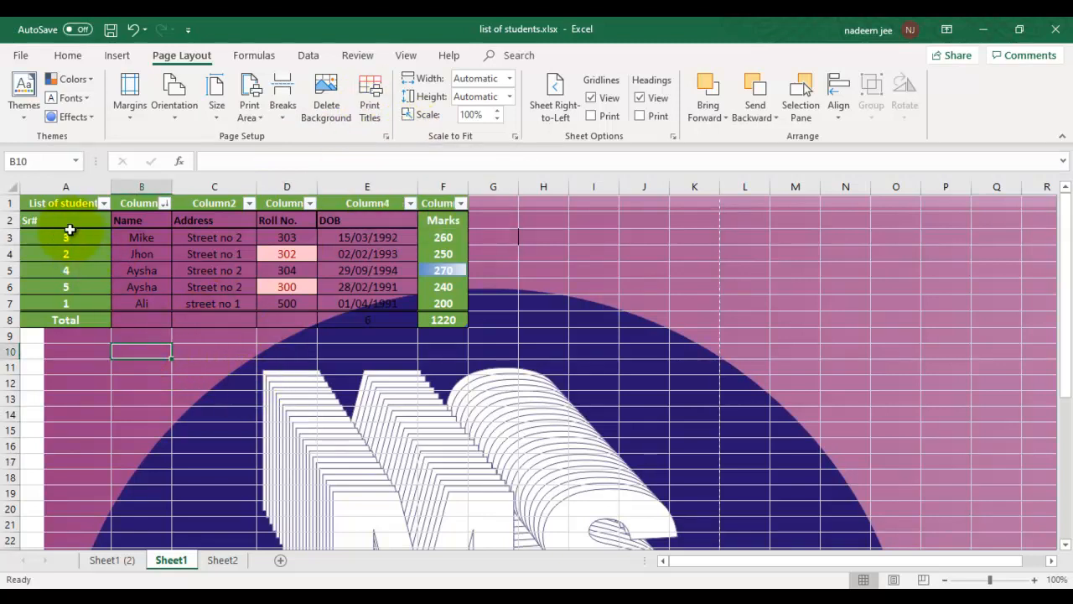
pyautogui.moveTo(76, 239); pyautogui.dragTo(466, 311)
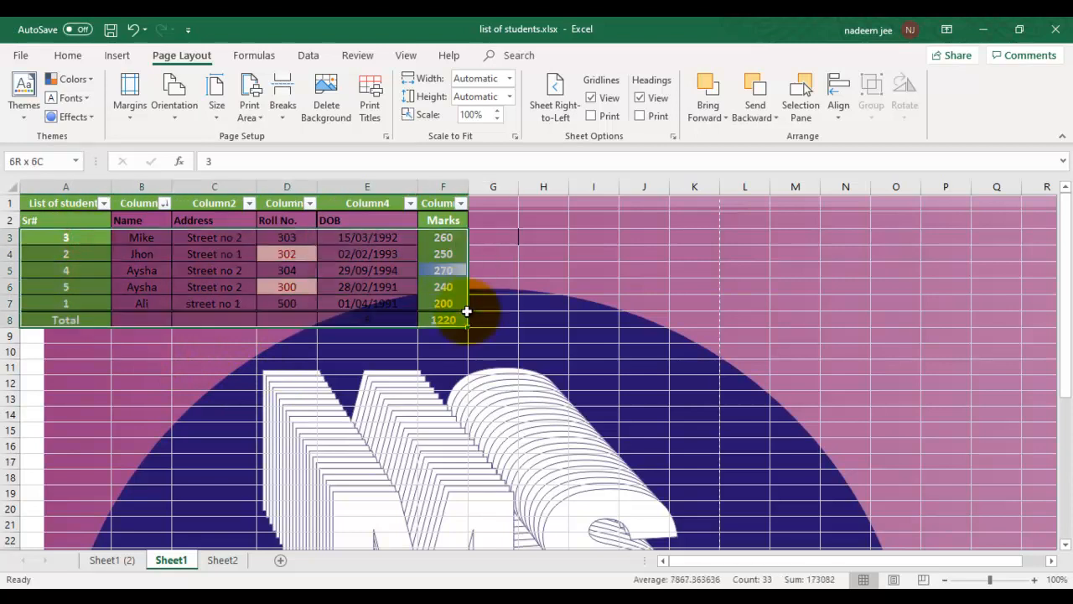
pyautogui.click(578, 288)
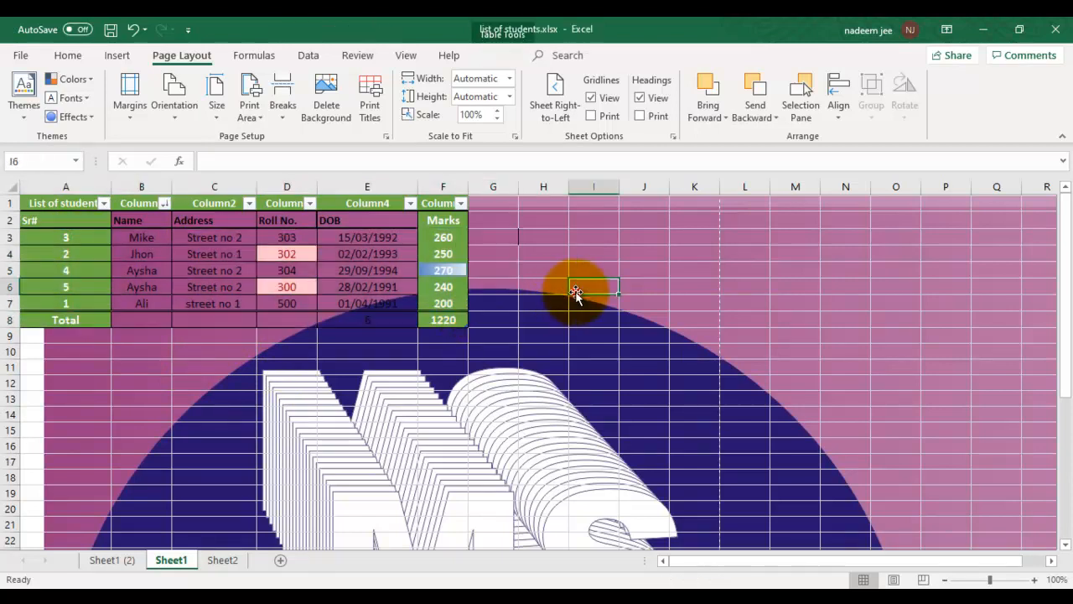
# Fill the student records in A3:F7 down through row 45 as a series
pyautogui.scroll(-4, 411, 289)
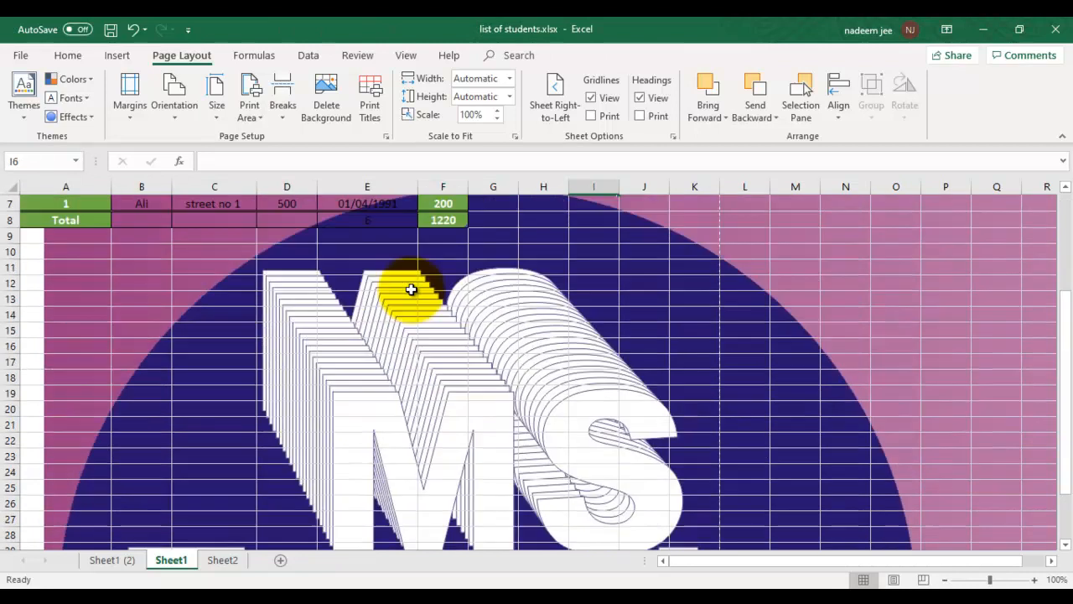
pyautogui.scroll(4, 410, 288)
pyautogui.click(88, 220)
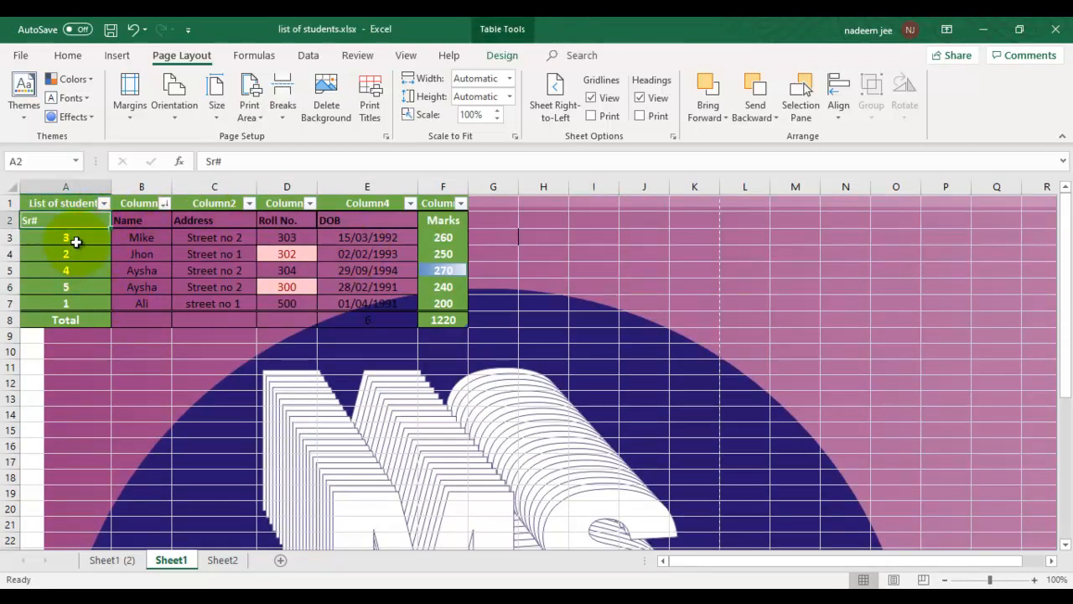
pyautogui.moveTo(76, 237); pyautogui.dragTo(380, 301)
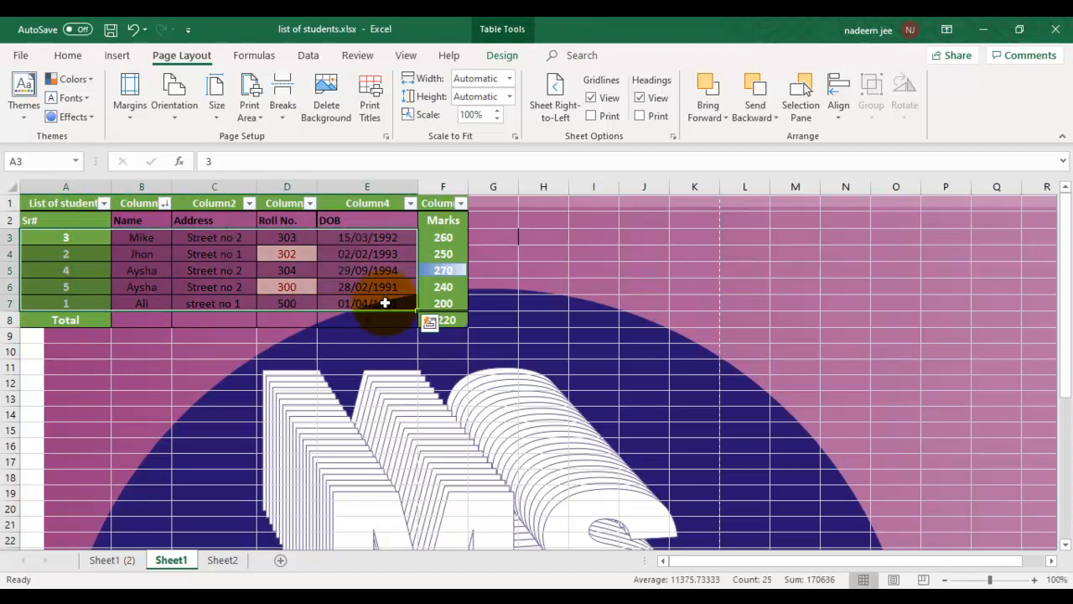
pyautogui.moveTo(93, 239); pyautogui.dragTo(529, 356)
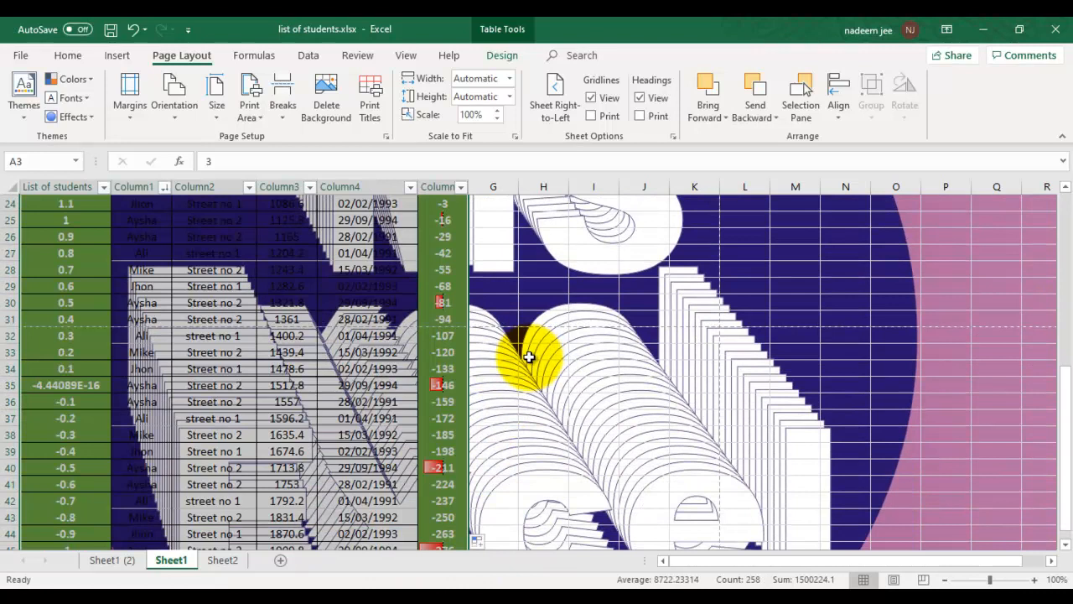
# Remove the background picture from the student list sheet
pyautogui.scroll(-5, 529, 356)
pyautogui.scroll(12, 529, 356)
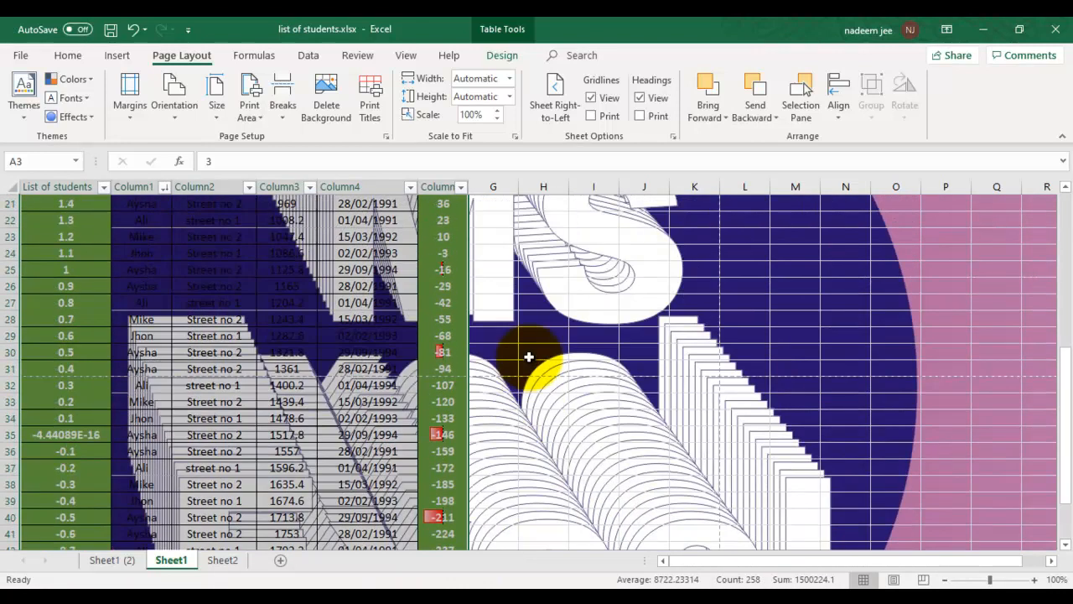
pyautogui.click(328, 92)
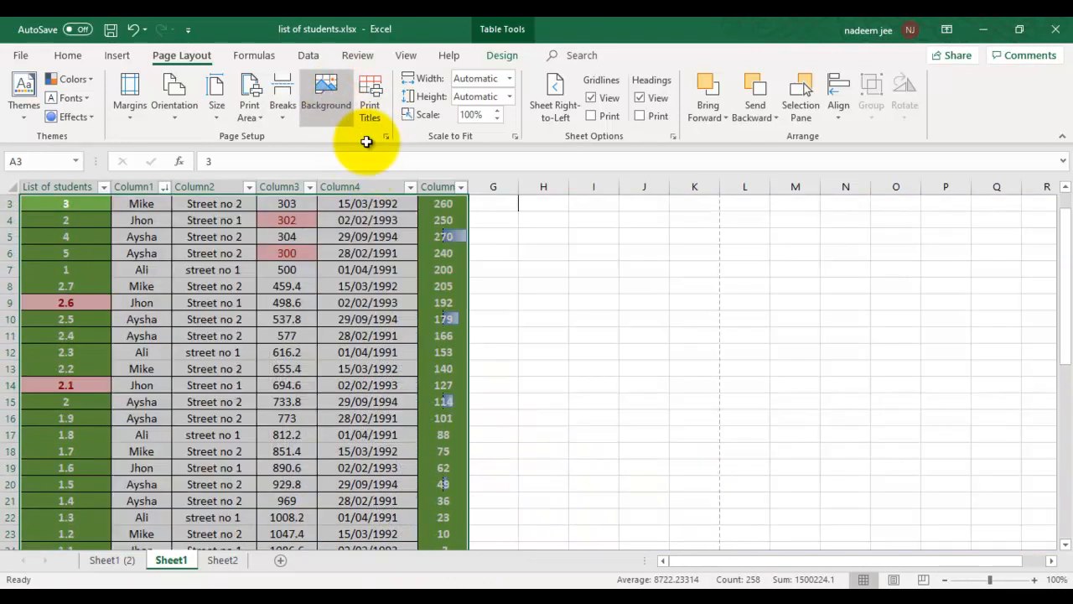
# Extend the filled student records further down to row 109 so the list spans several printed pages, and deselect the range
pyautogui.scroll(-7, 645, 385)
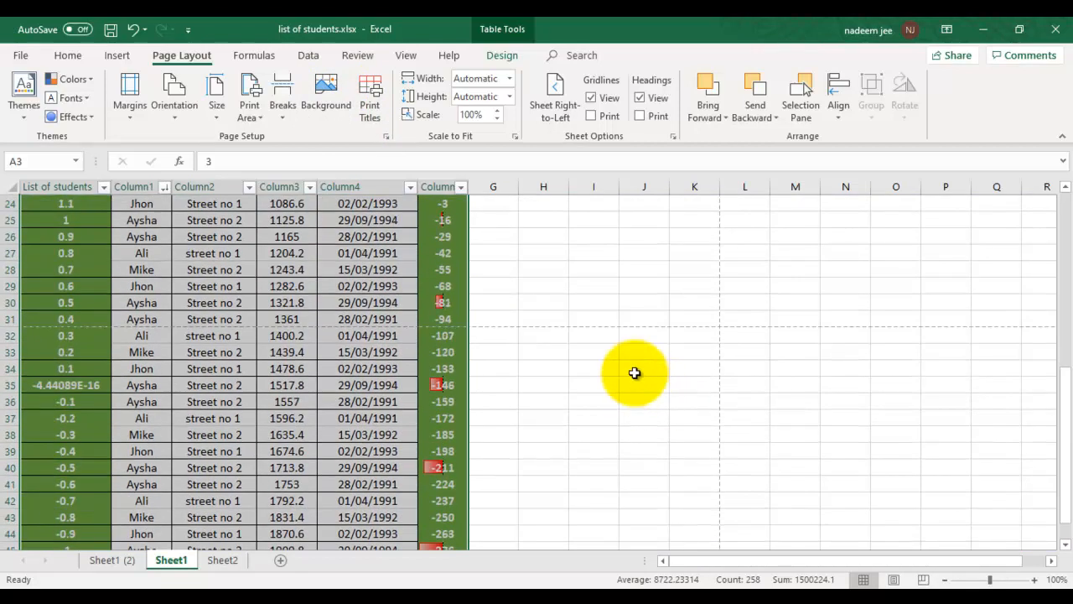
pyautogui.scroll(-6, 636, 376)
pyautogui.scroll(4, 630, 373)
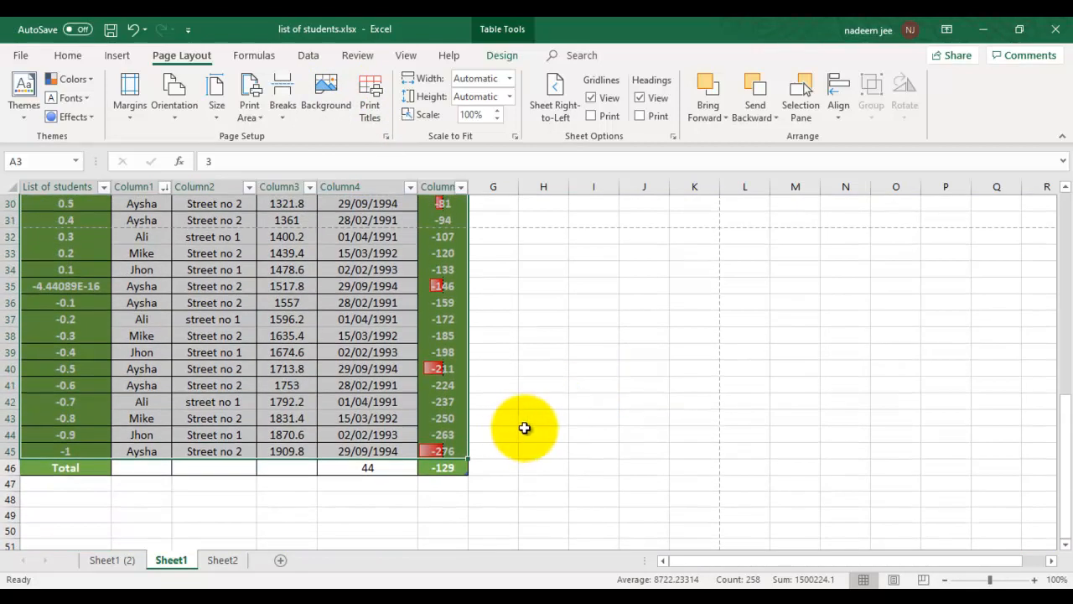
pyautogui.scroll(-1, 503, 424)
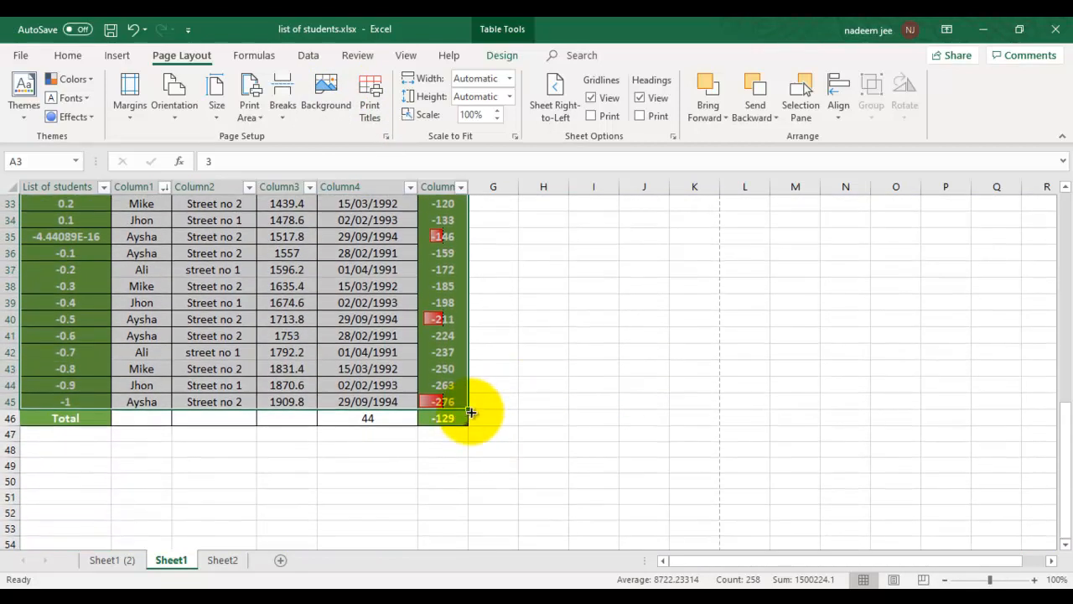
pyautogui.moveTo(478, 522); pyautogui.dragTo(495, 503)
pyautogui.scroll(-5, 524, 413)
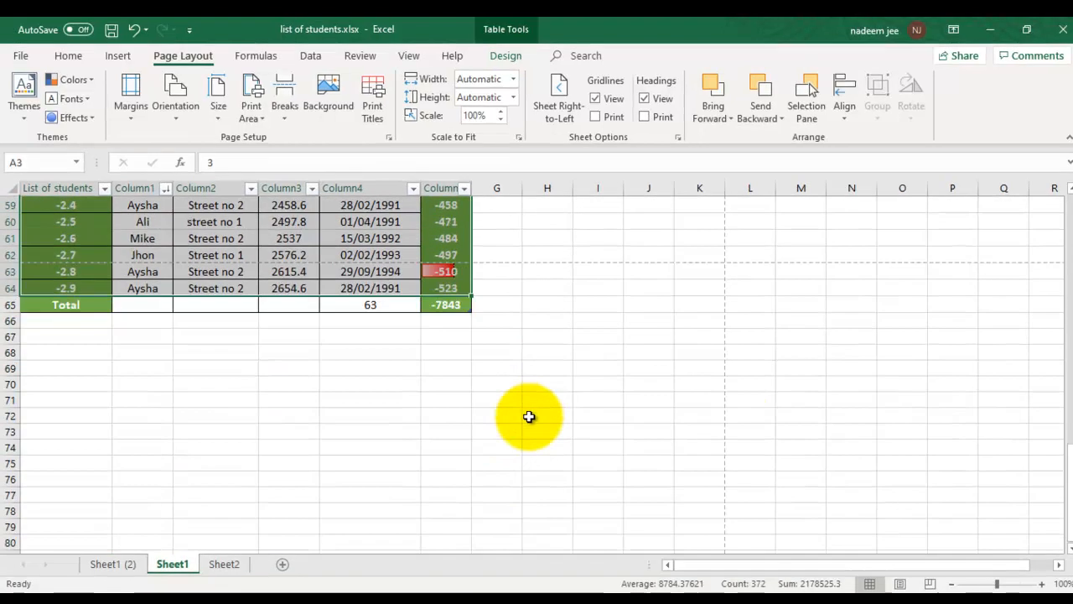
pyautogui.moveTo(472, 296); pyautogui.dragTo(482, 554)
pyautogui.moveTo(520, 599); pyautogui.dragTo(505, 452)
pyautogui.scroll(20, 627, 443)
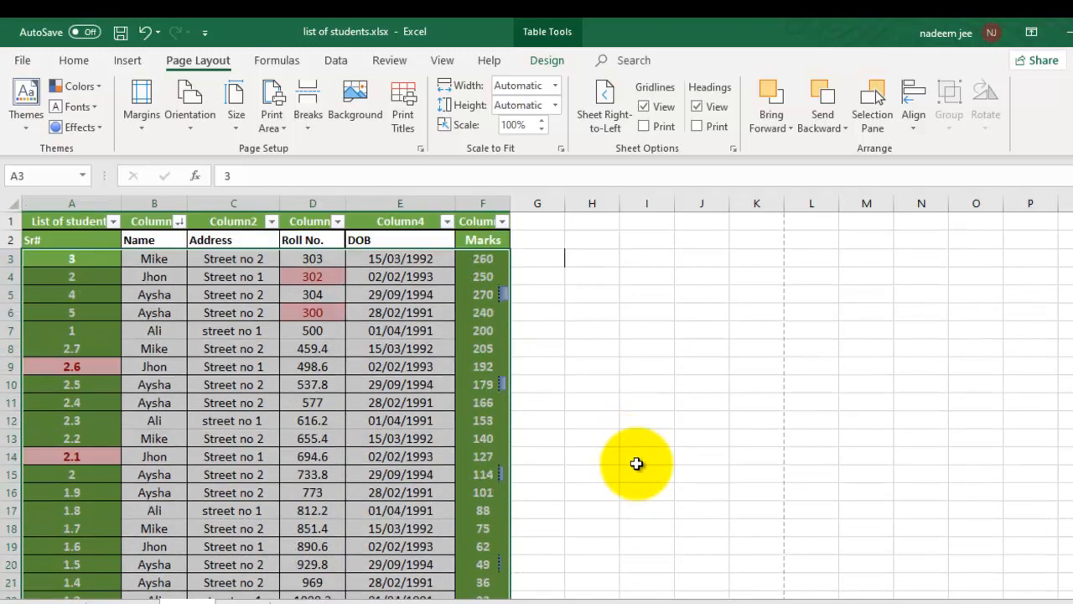
pyautogui.scroll(-2, 635, 456)
pyautogui.scroll(2, 621, 412)
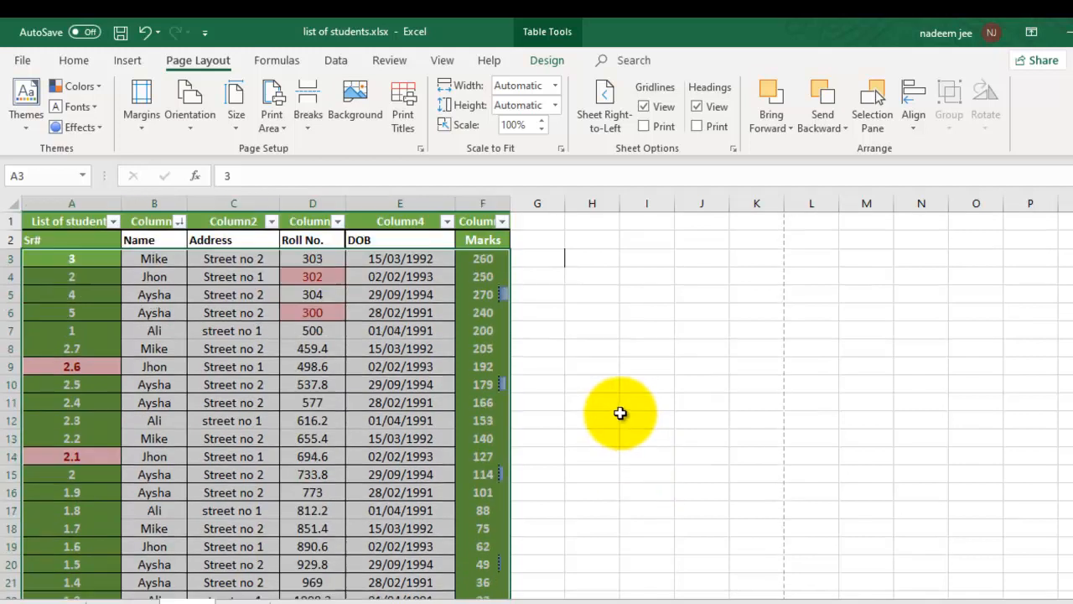
pyautogui.click(624, 419)
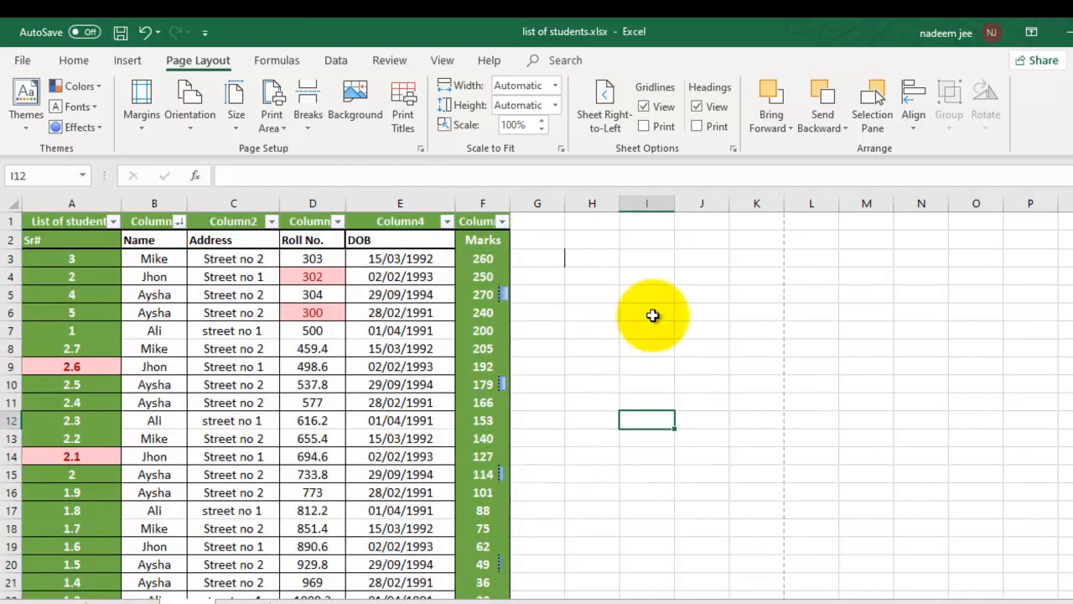
# Page through the print preview of the extended list and compare the headings on the first page with the following pages
pyautogui.hotkey('ctrl', 'p')
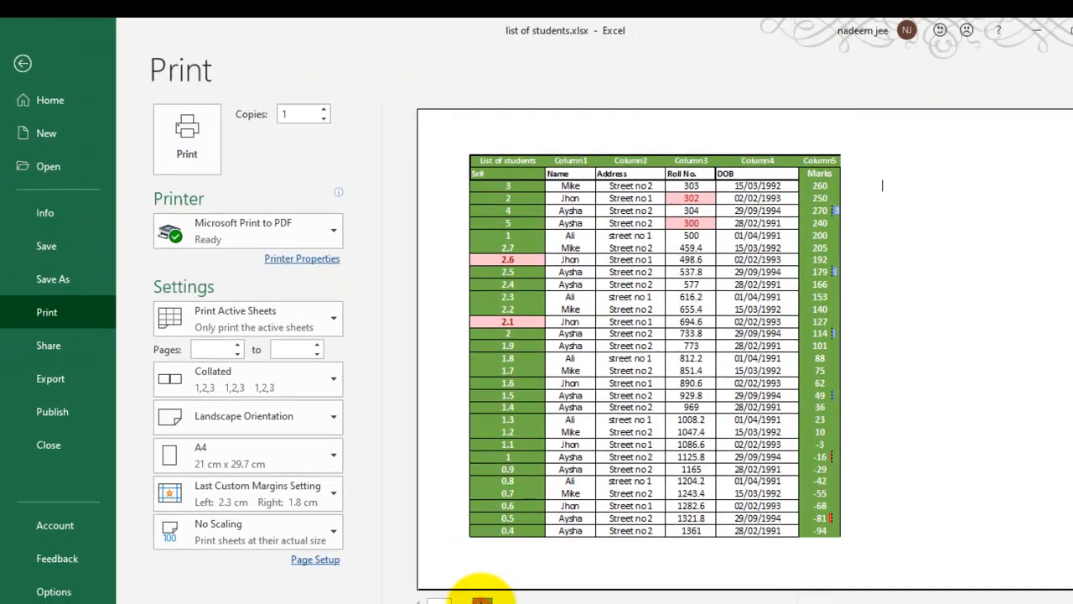
pyautogui.click(462, 581)
pyautogui.click(462, 581)
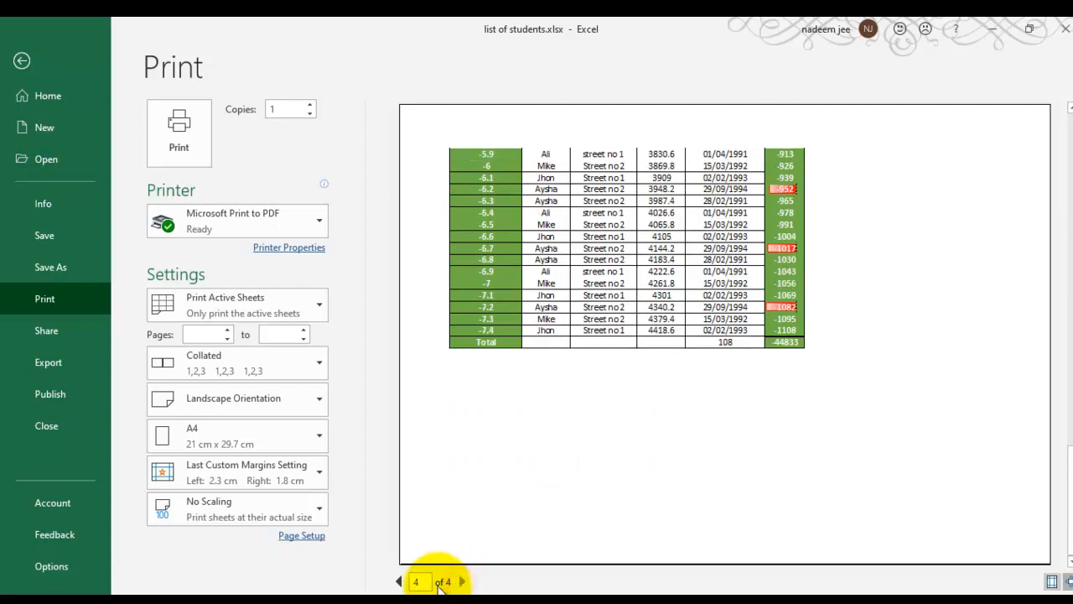
pyautogui.click(398, 581)
pyautogui.click(399, 581)
pyautogui.click(398, 581)
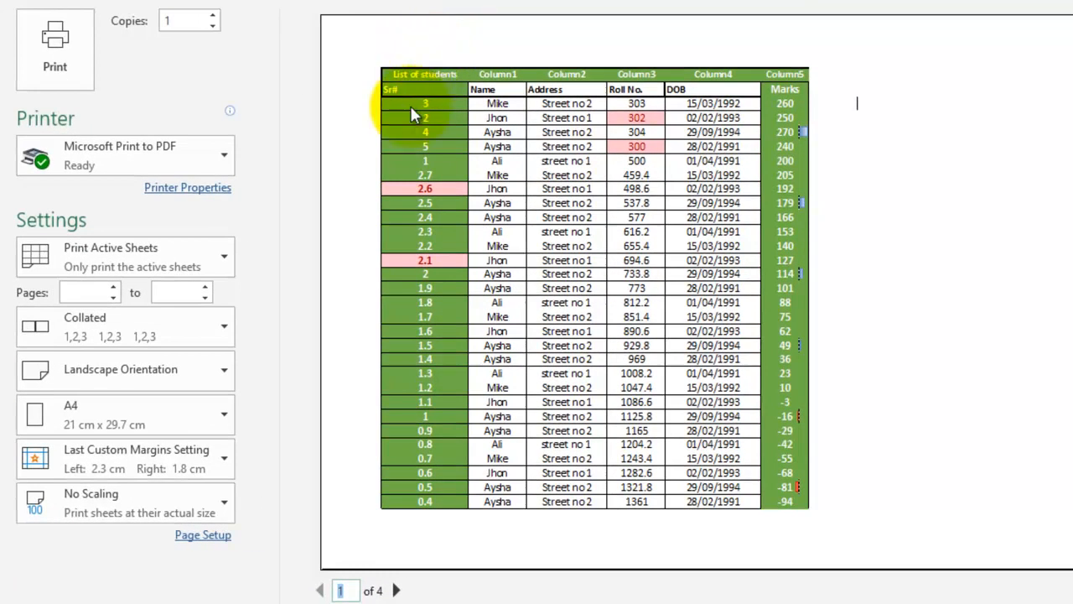
pyautogui.click(409, 90)
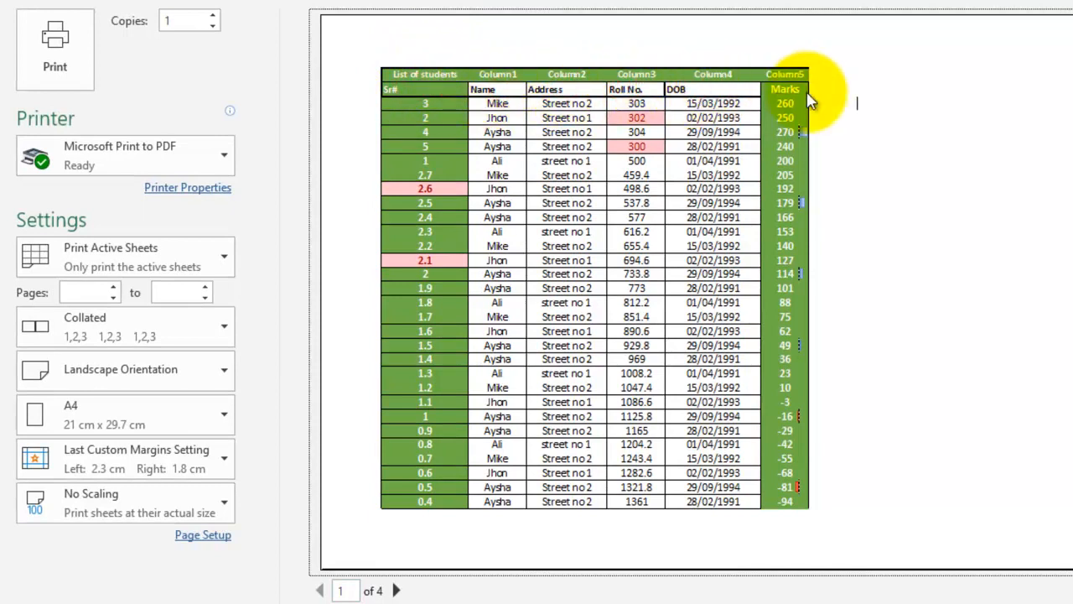
pyautogui.click(396, 590)
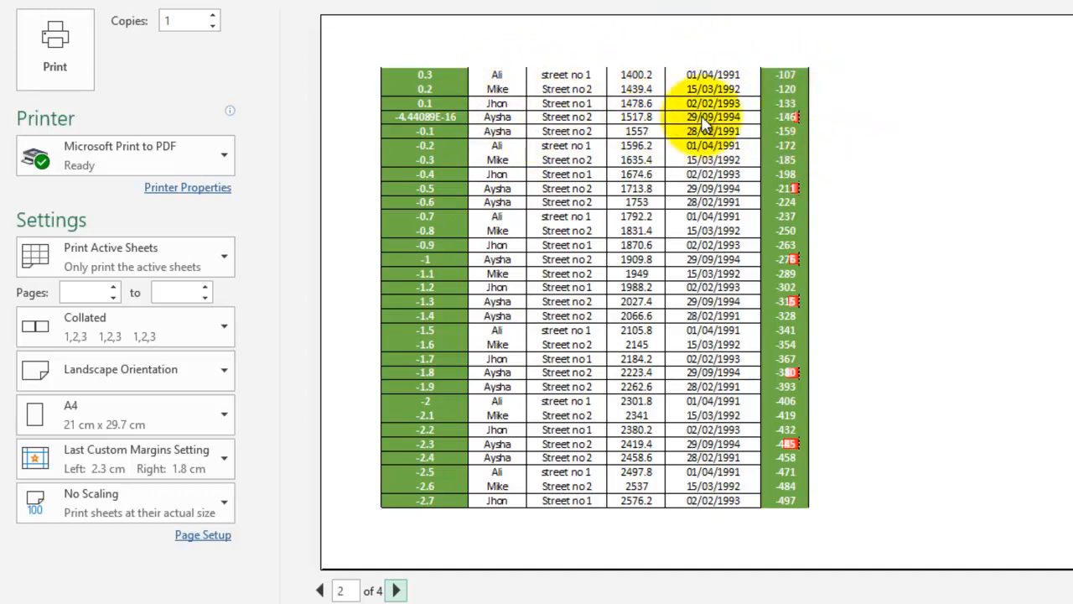
pyautogui.click(321, 591)
pyautogui.click(440, 97)
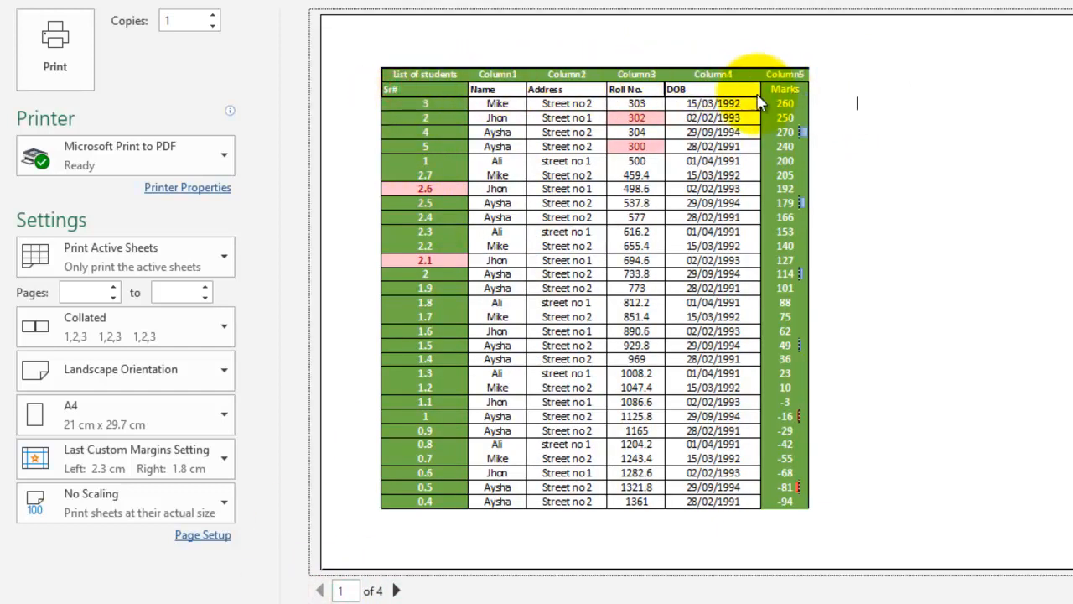
pyautogui.click(0, 0)
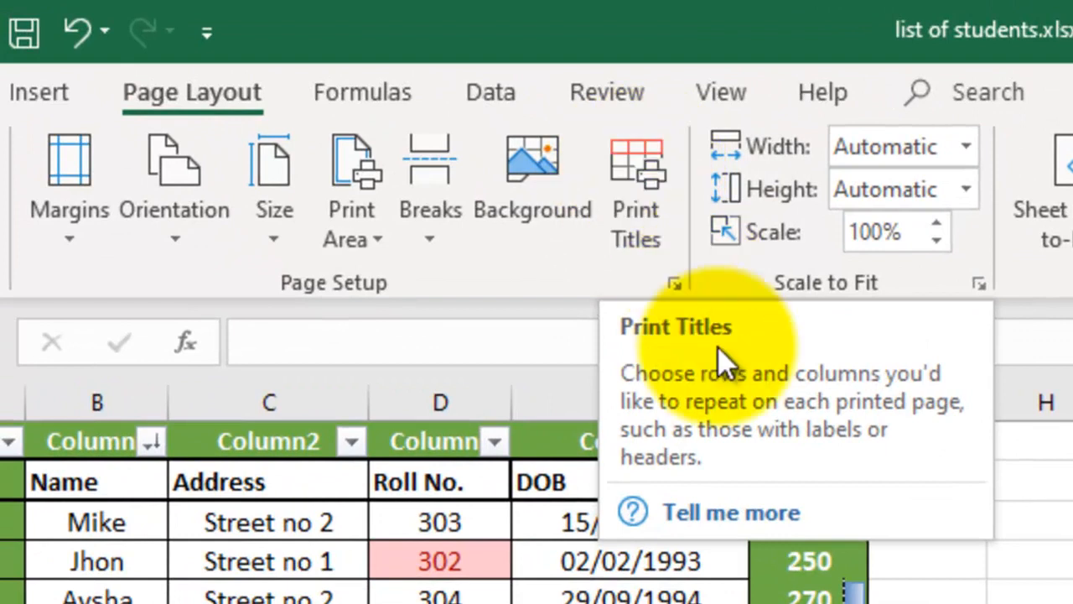
# Set row 2, the heading row, as the print title row to repeat at the top of every page
pyautogui.click(629, 209)
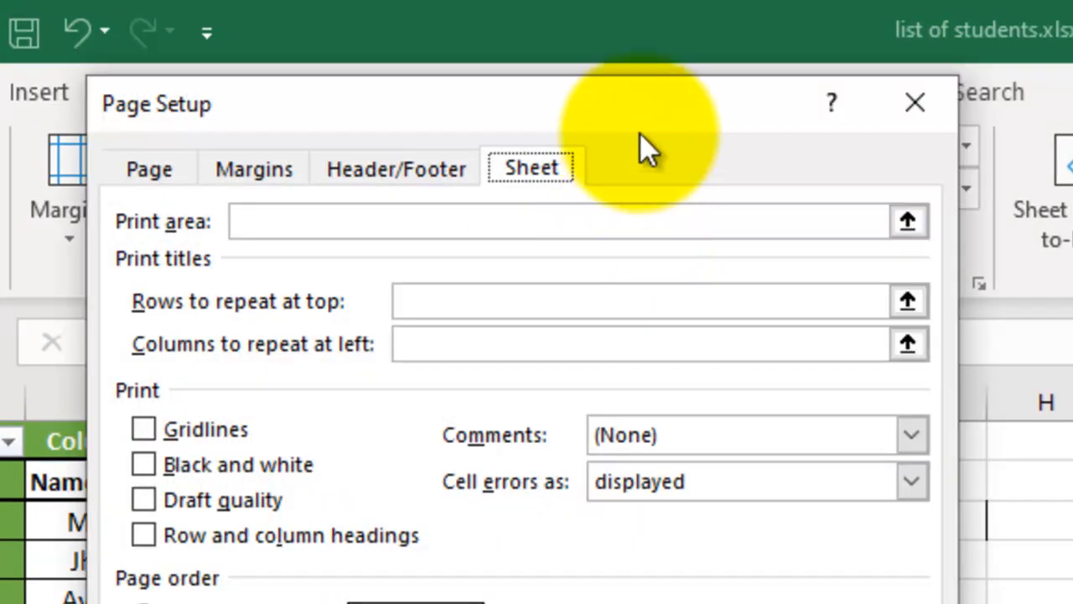
pyautogui.moveTo(622, 104); pyautogui.dragTo(1072, 136)
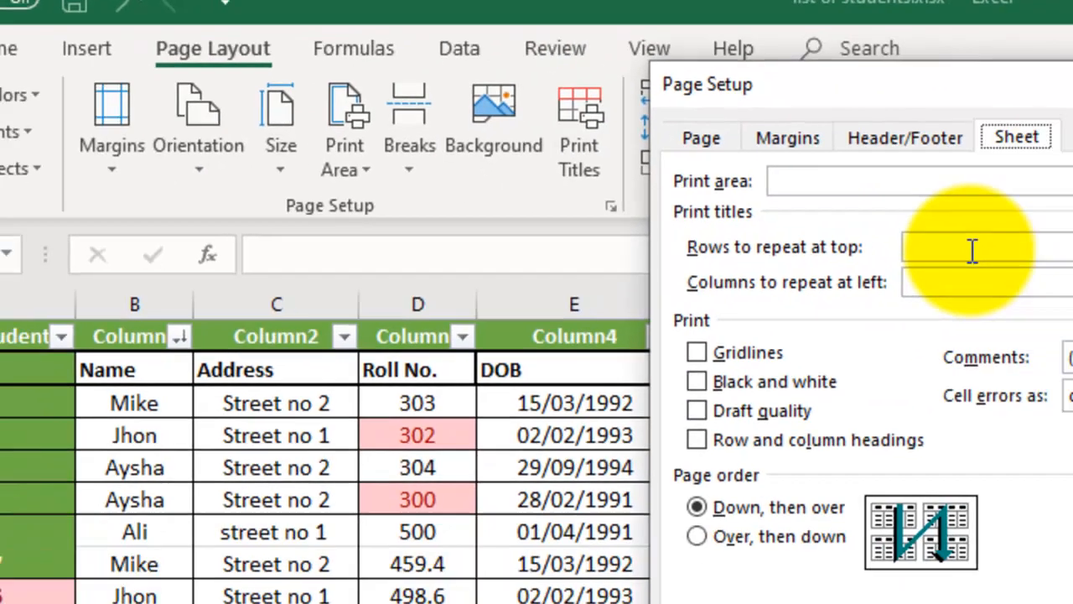
pyautogui.click(973, 252)
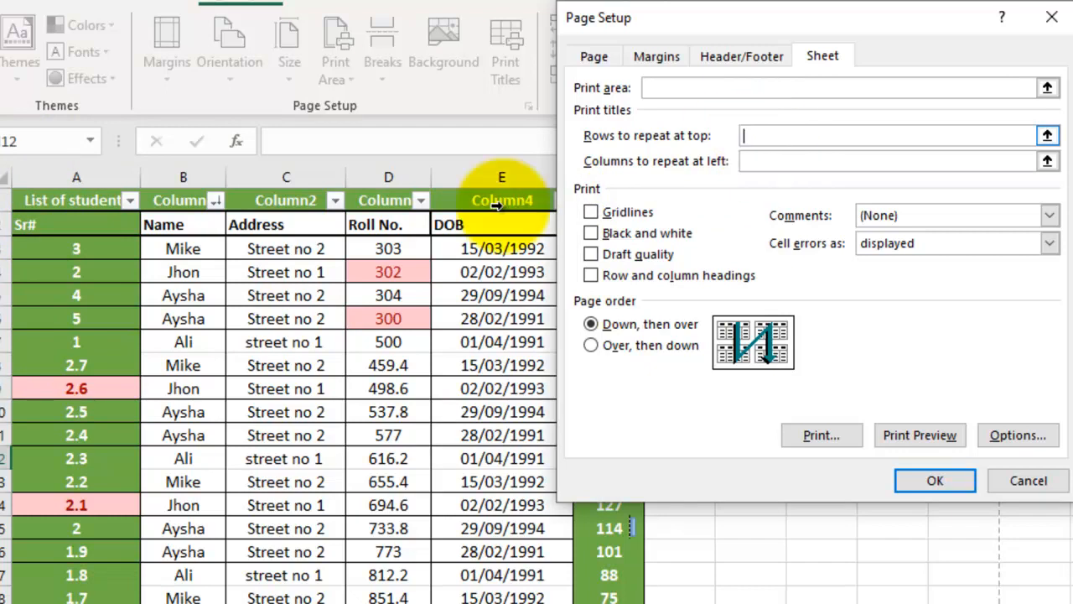
pyautogui.click(5, 224)
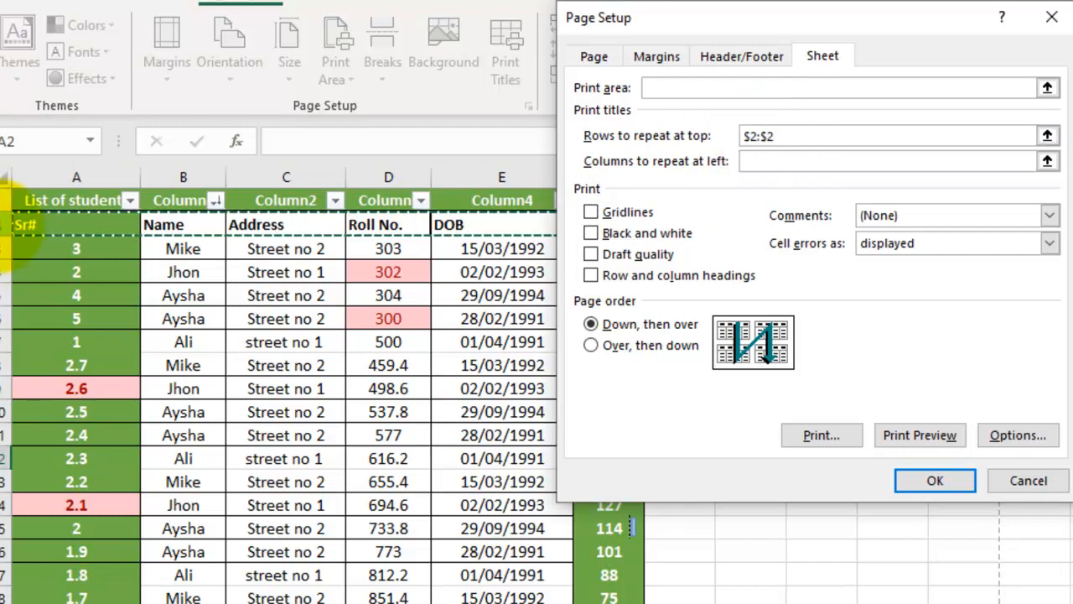
pyautogui.click(929, 480)
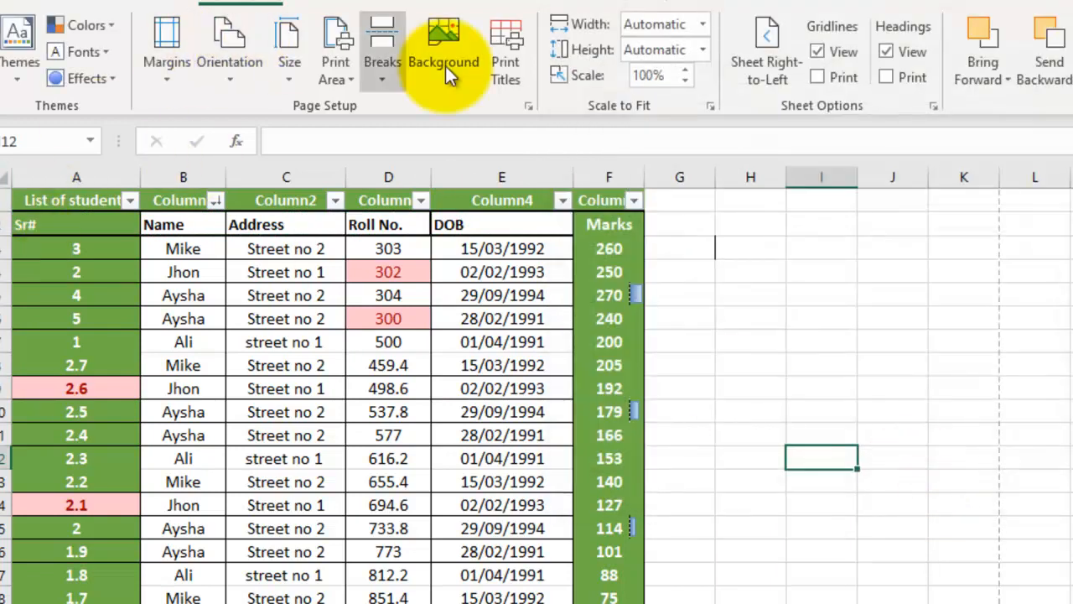
# Review the repeated row reference $2:$2 in the print titles settings and keep it
pyautogui.click(505, 54)
pyautogui.click(759, 136)
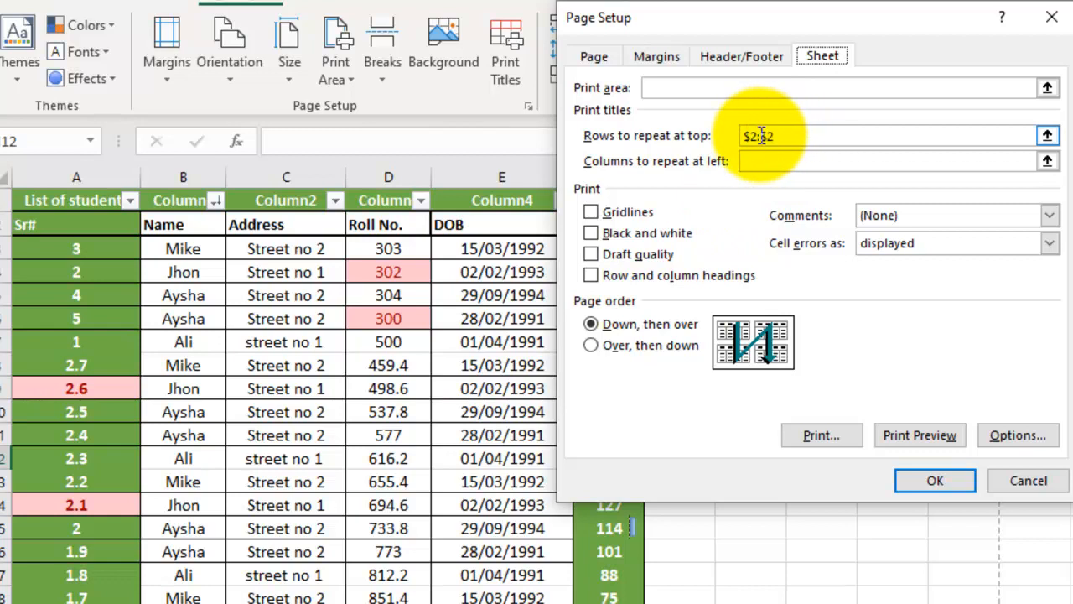
pyautogui.click(763, 136)
pyautogui.click(776, 136)
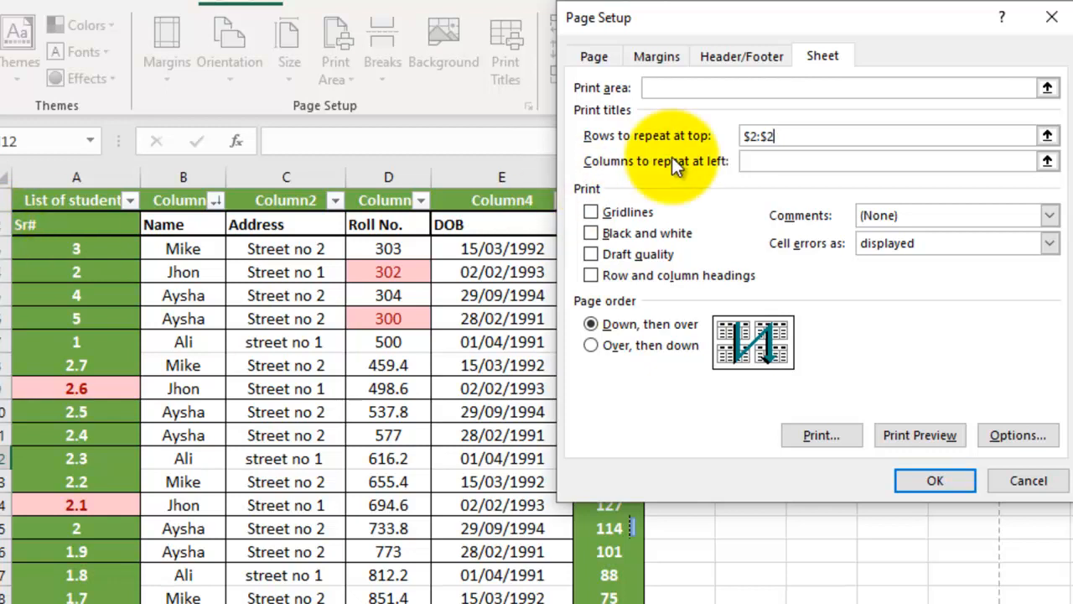
pyautogui.click(956, 480)
# Check the heading row on each page of the print preview and return to the sheet
pyautogui.hotkey('ctrl', 'p')
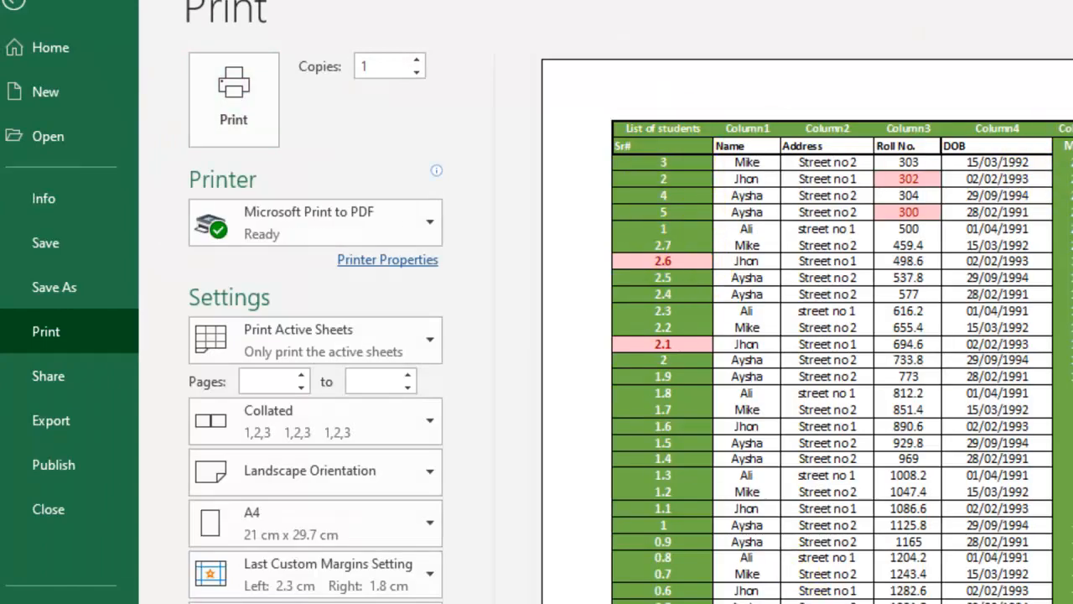
pyautogui.scroll(-1, 642, 591)
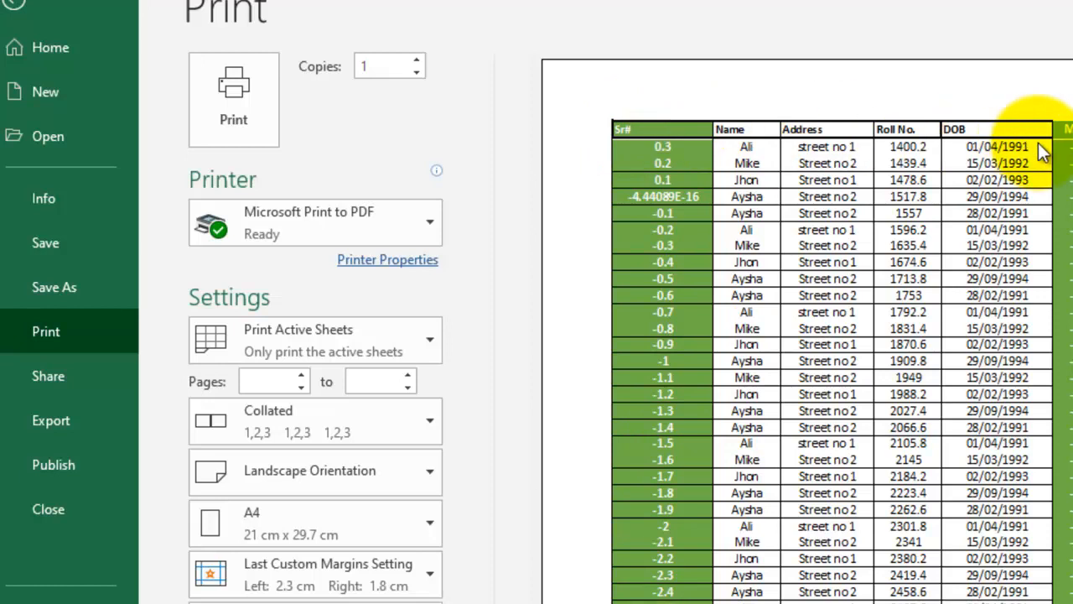
pyautogui.scroll(-1, 663, 119)
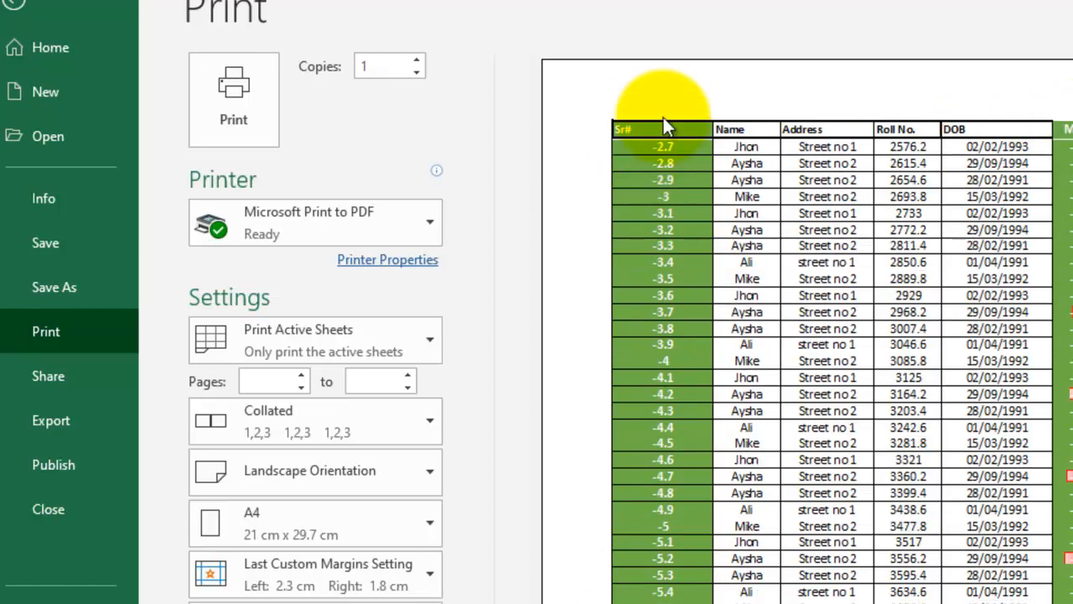
pyautogui.scroll(-1, 653, 328)
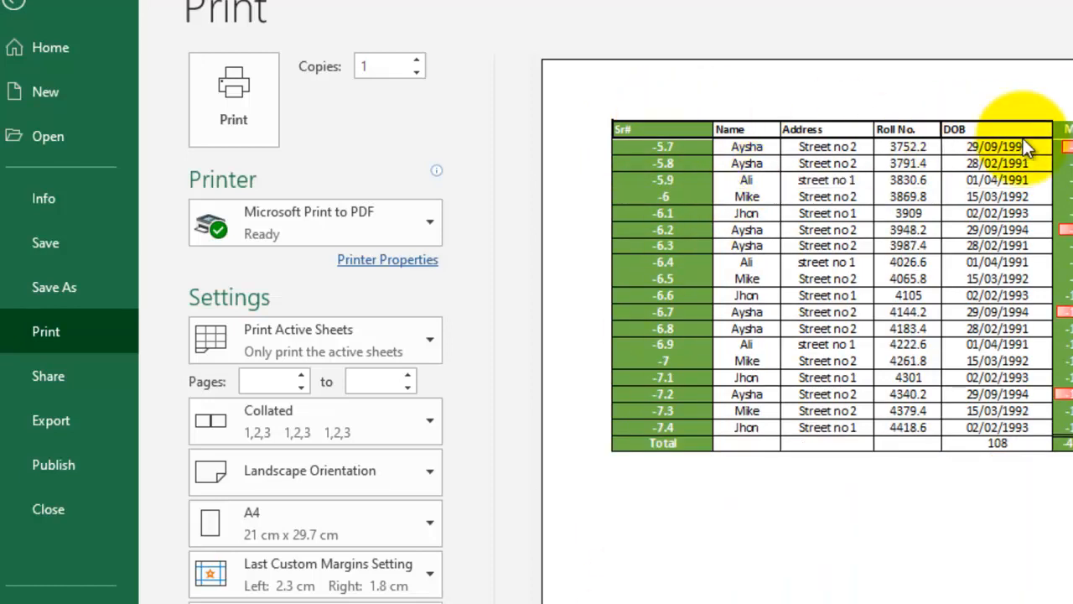
pyautogui.click(17, 11)
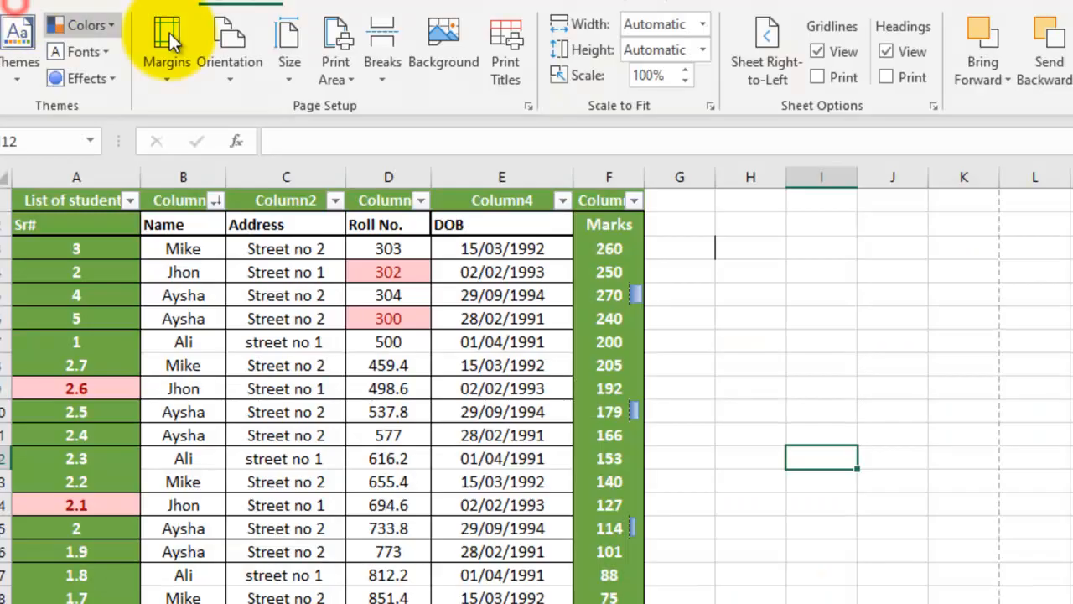
# Compare the headings in the sheet with those in the print preview, through the last page
pyautogui.scroll(-1, 551, 443)
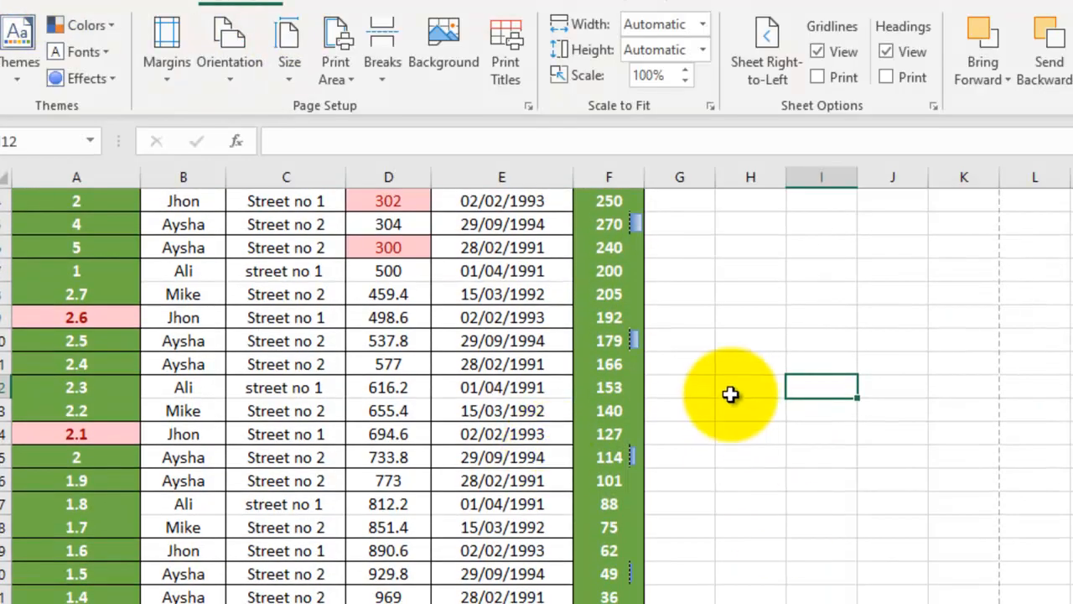
pyautogui.scroll(-1, 723, 375)
pyautogui.scroll(2, 723, 375)
pyautogui.hotkey('ctrl', 'p')
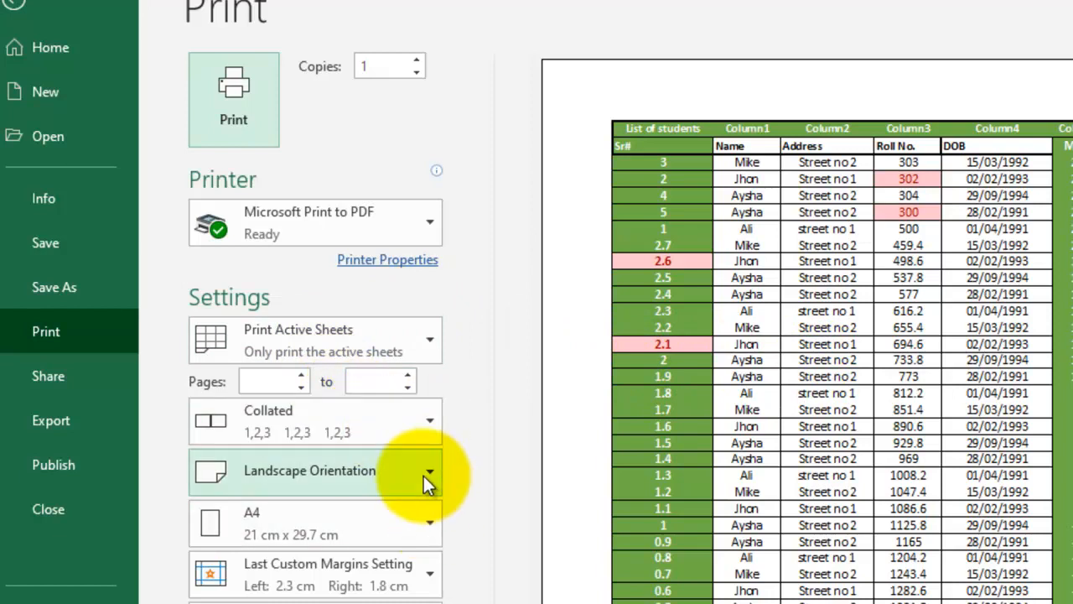
pyautogui.scroll(-5, 1053, 444)
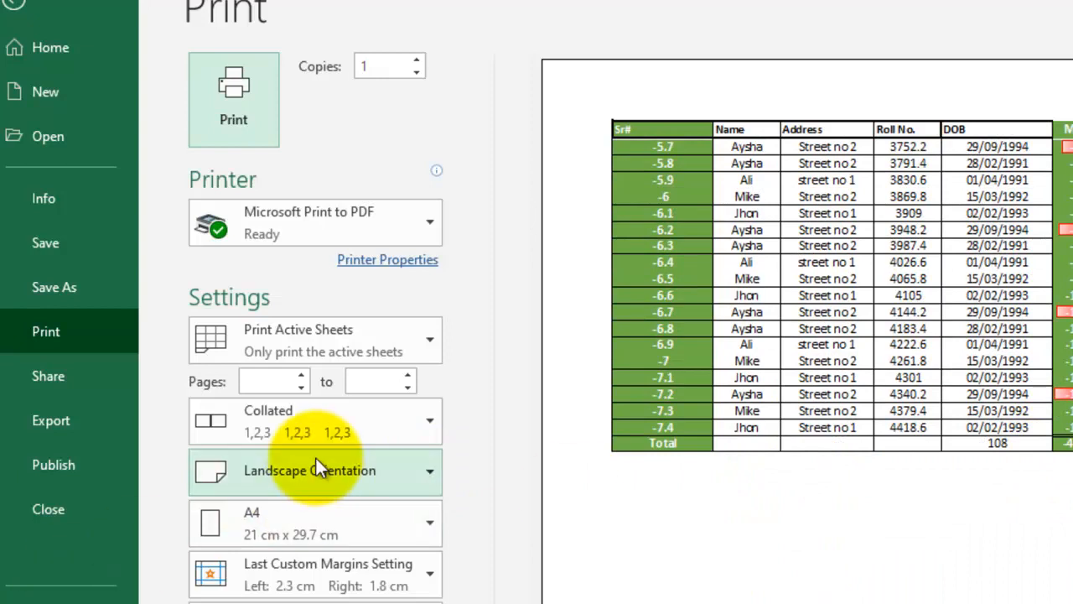
# Change the print orientation to portrait and check the pages in the print preview
pyautogui.click(343, 482)
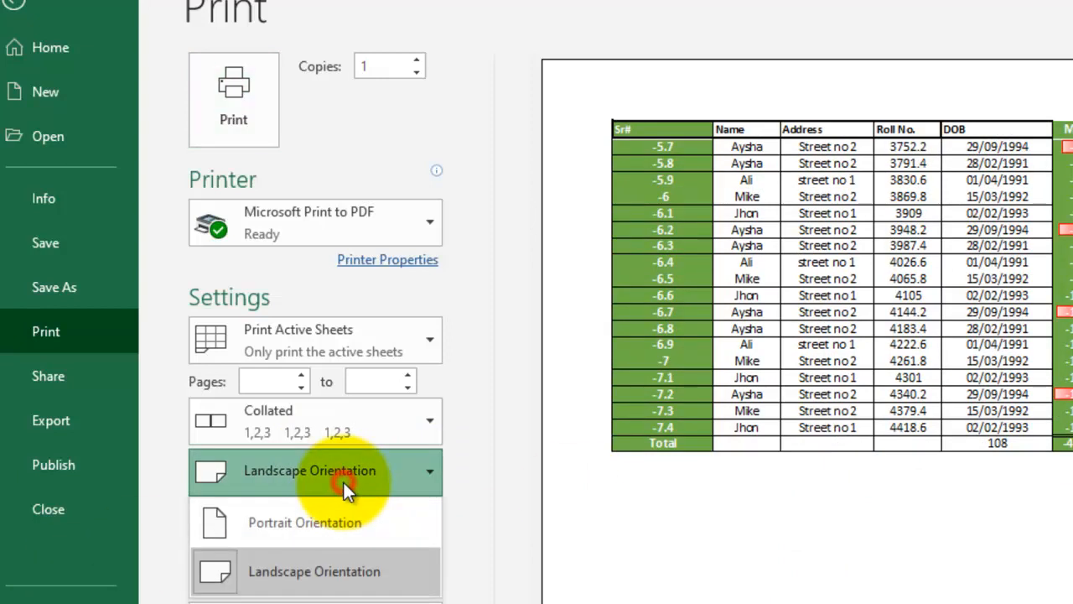
pyautogui.click(355, 520)
pyautogui.click(624, 417)
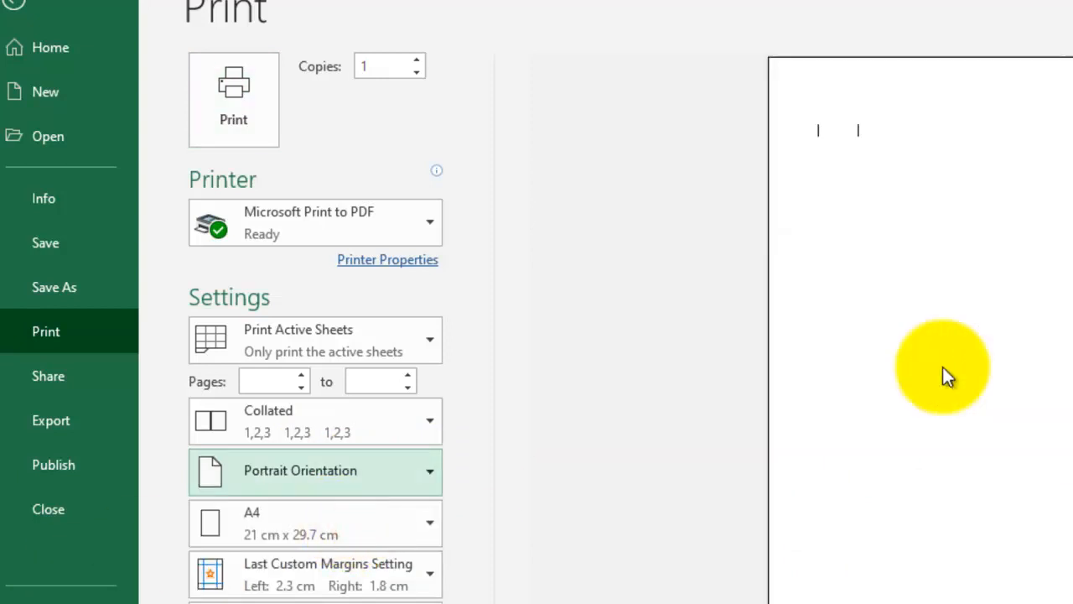
pyautogui.scroll(3, 948, 362)
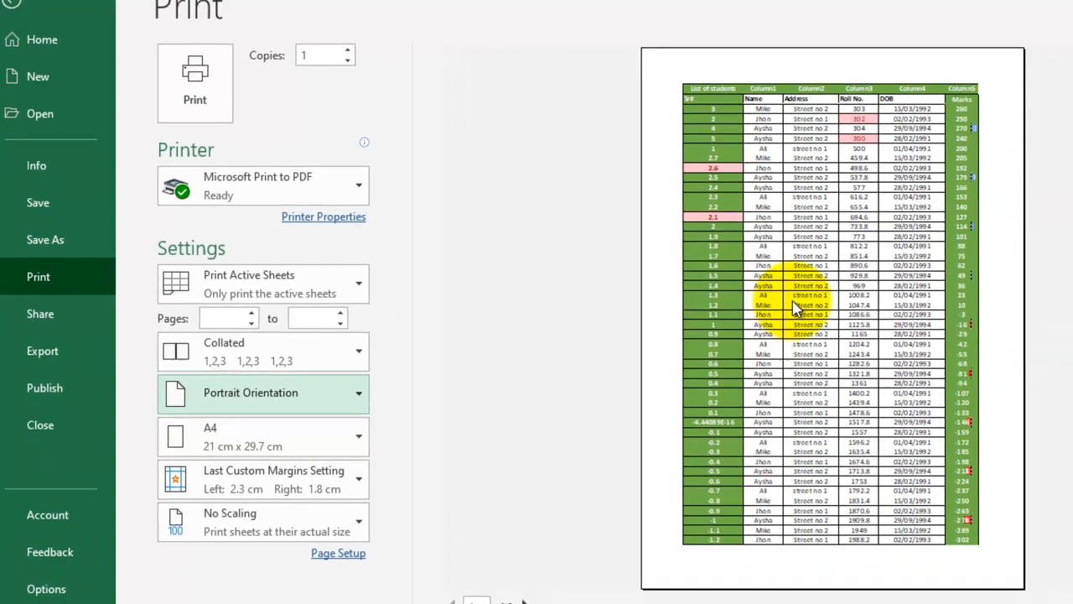
pyautogui.scroll(-1, 948, 361)
pyautogui.scroll(-2, 793, 300)
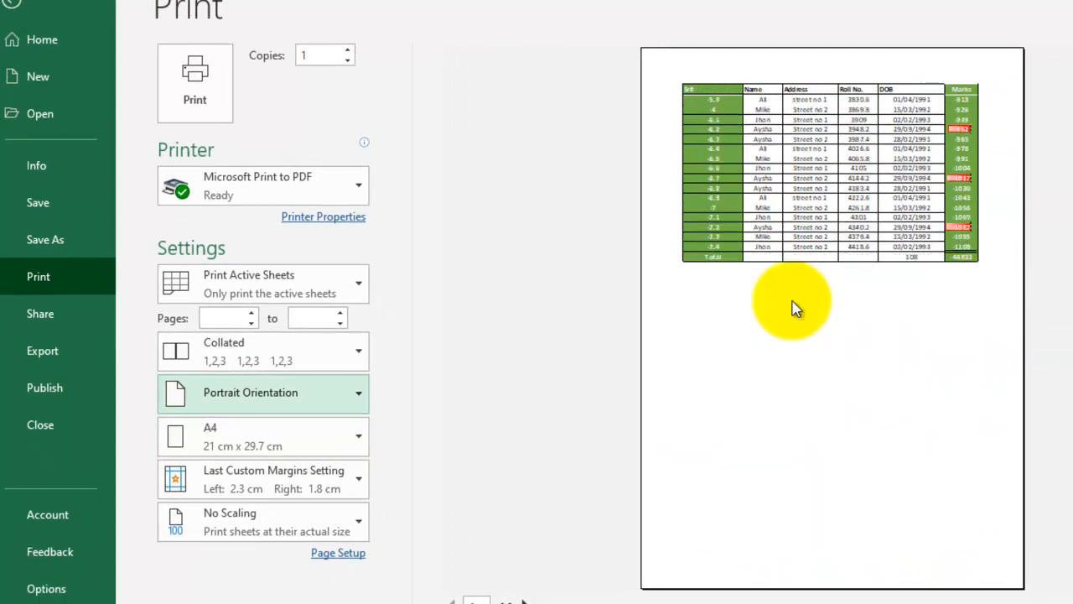
pyautogui.scroll(3, 792, 300)
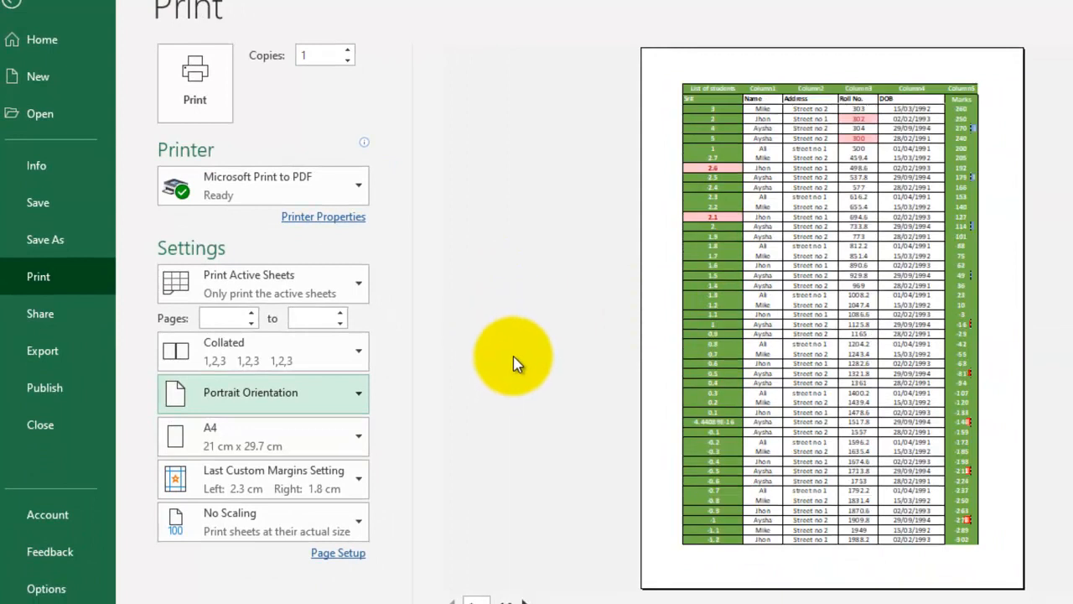
pyautogui.scroll(-1, 517, 369)
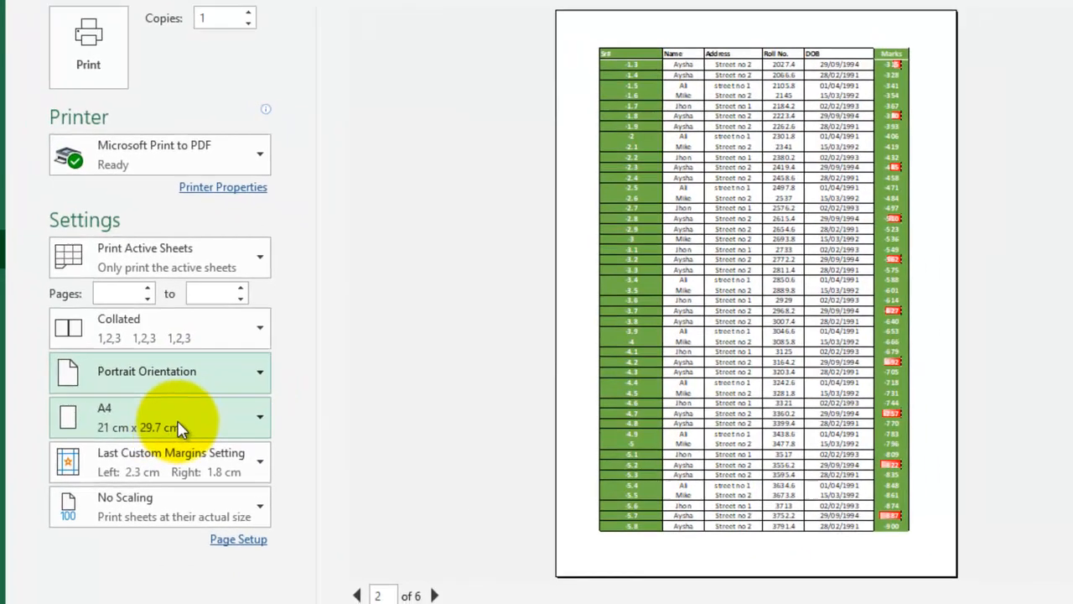
# Try the Letter and Legal paper sizes in the print preview, returning to A4
pyautogui.click(286, 438)
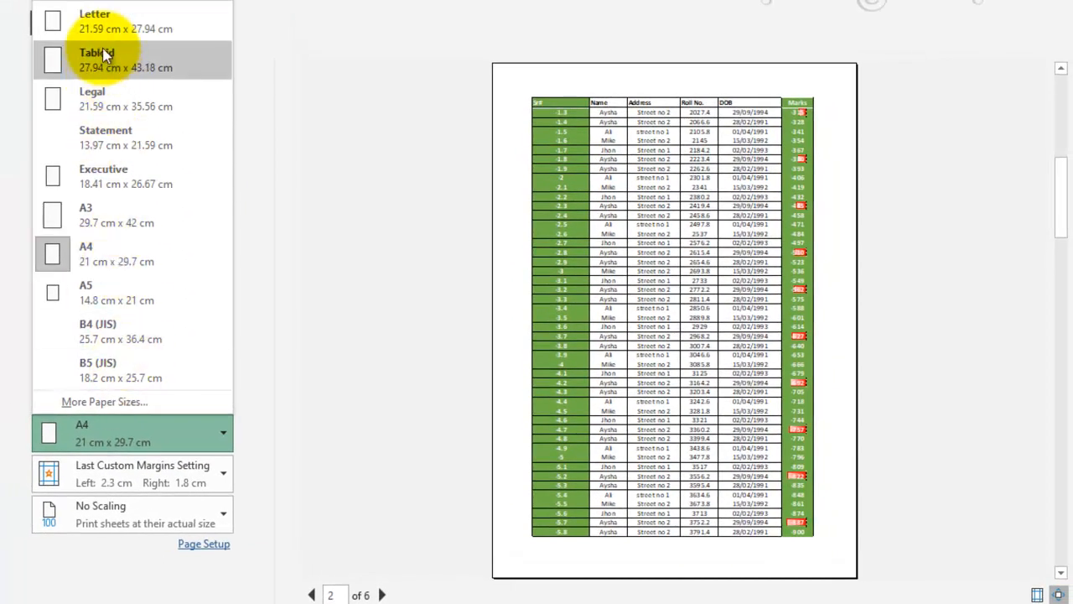
pyautogui.click(92, 20)
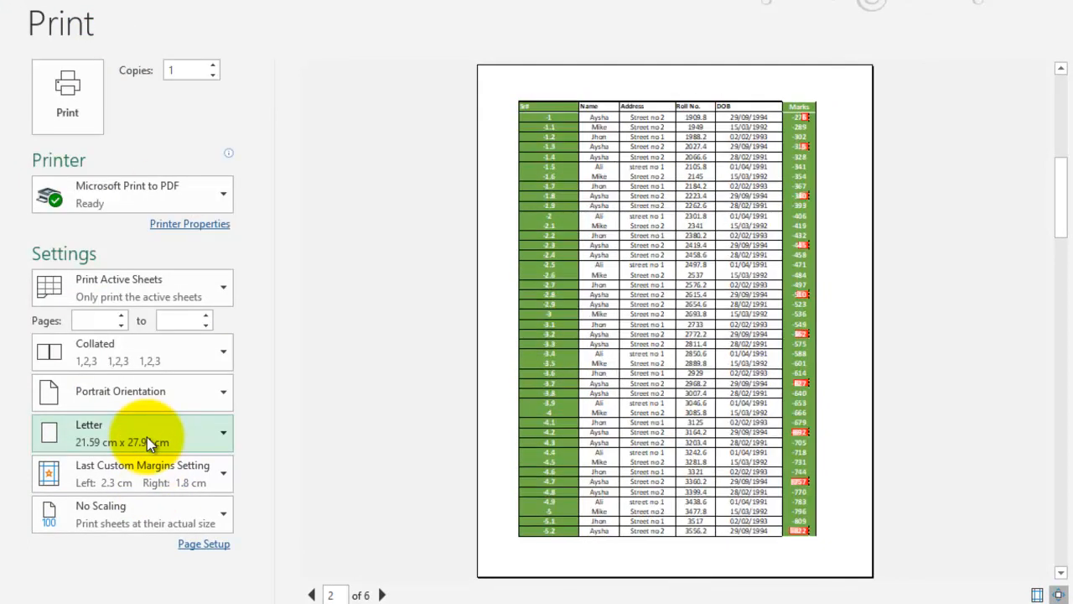
pyautogui.click(169, 432)
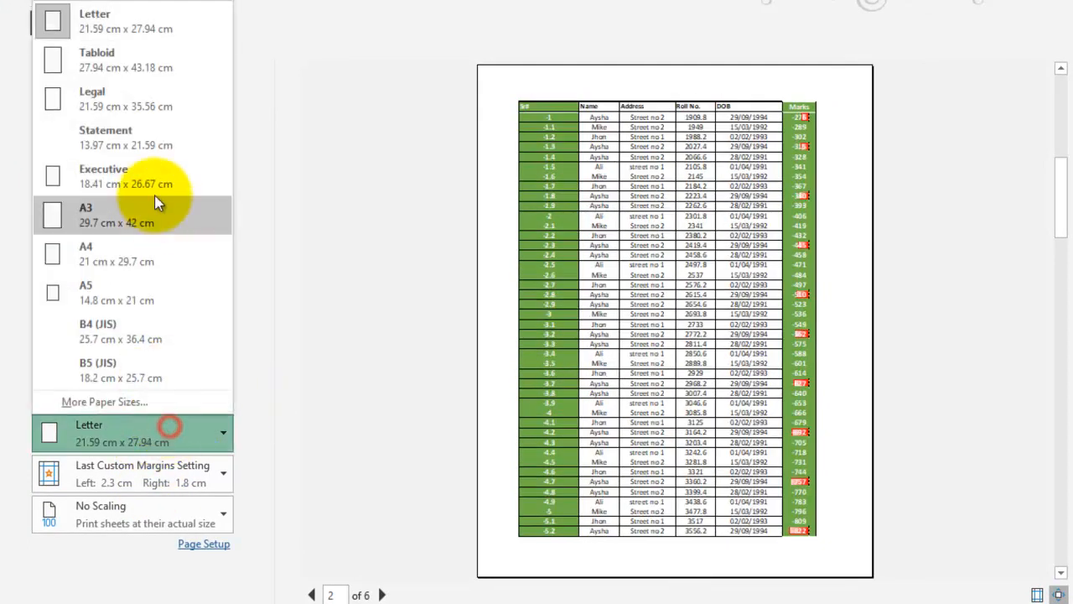
pyautogui.click(148, 111)
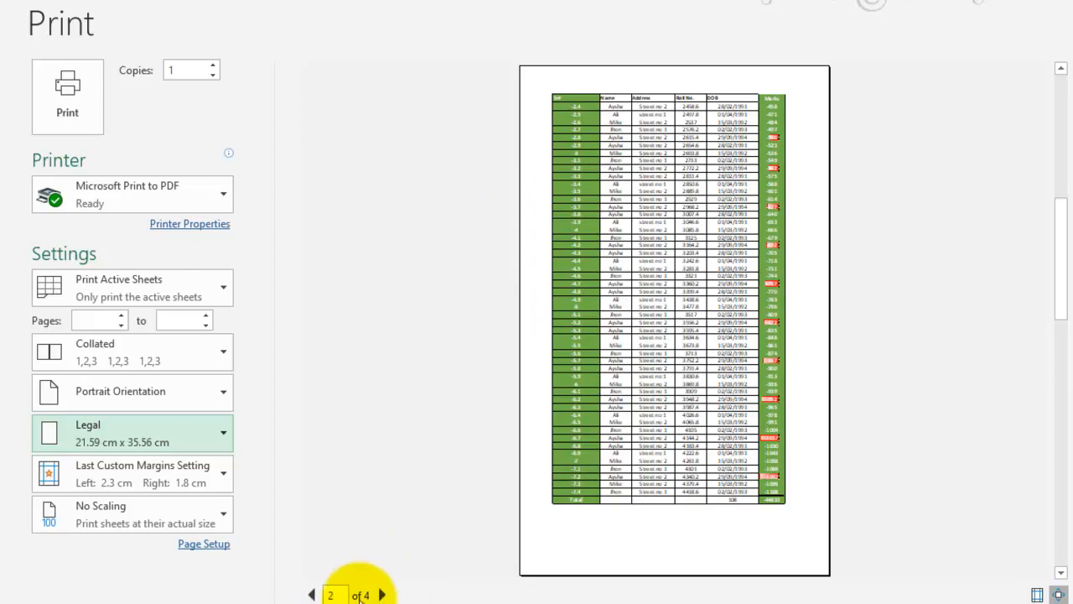
pyautogui.click(165, 442)
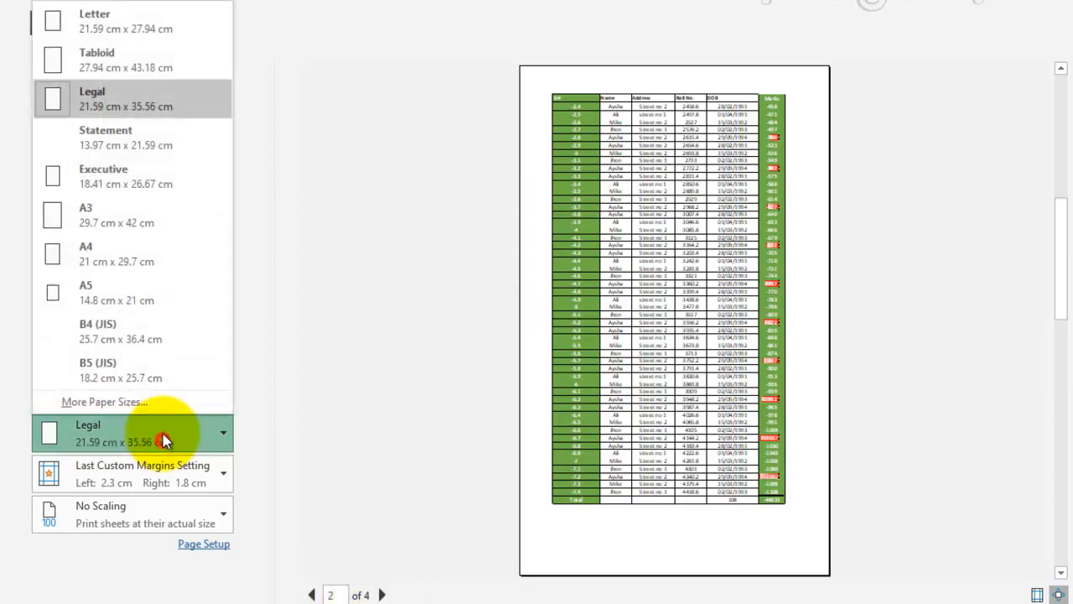
pyautogui.click(106, 256)
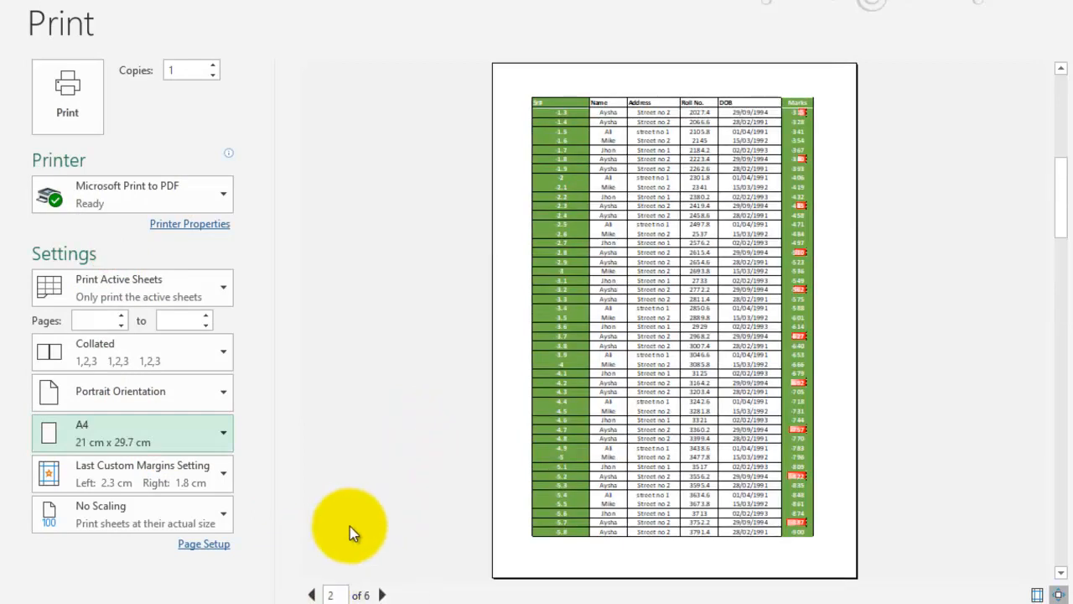
# Try the Normal margins for the printout and settle on the Narrow margins preset
pyautogui.click(165, 478)
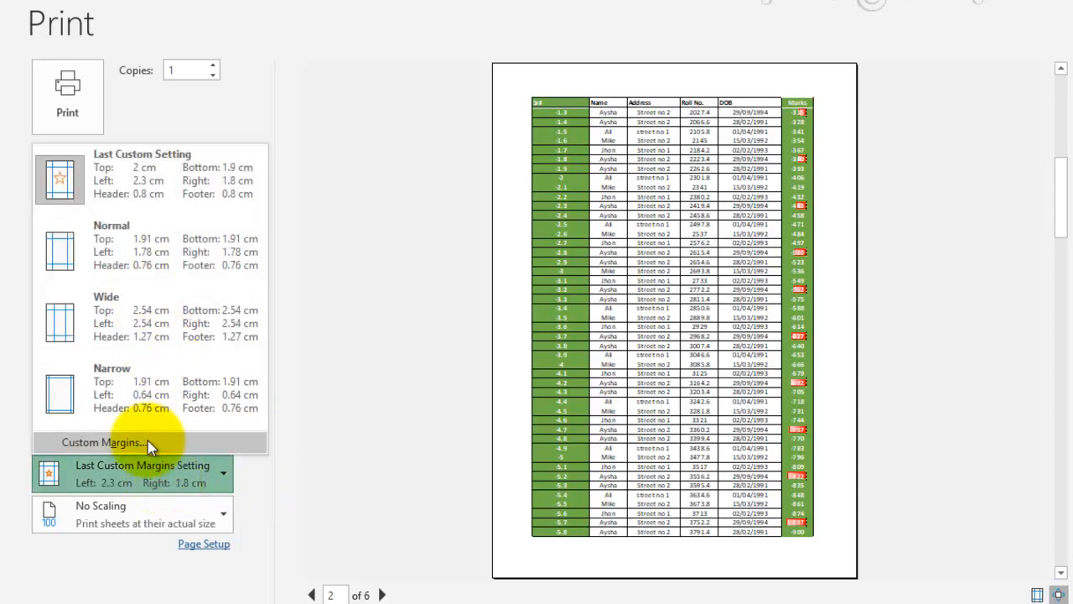
pyautogui.click(124, 232)
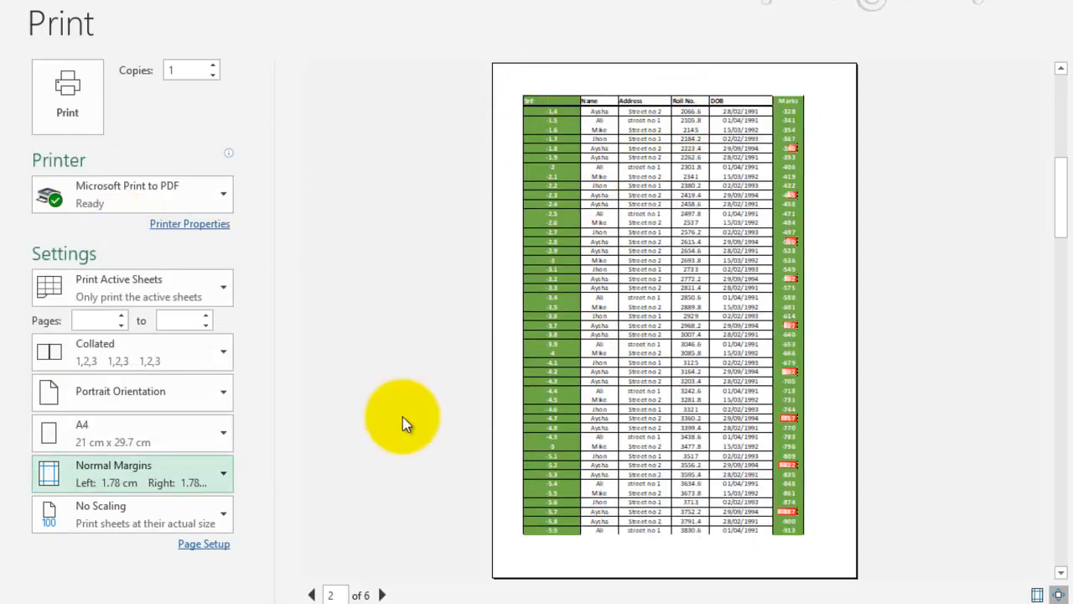
pyautogui.click(115, 473)
pyautogui.click(113, 392)
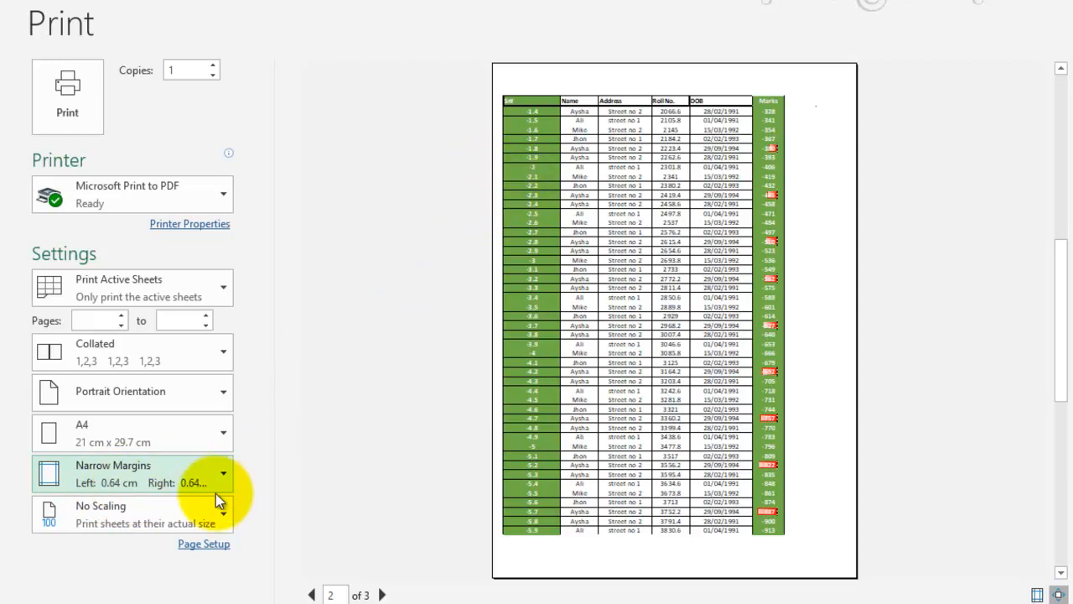
pyautogui.click(185, 516)
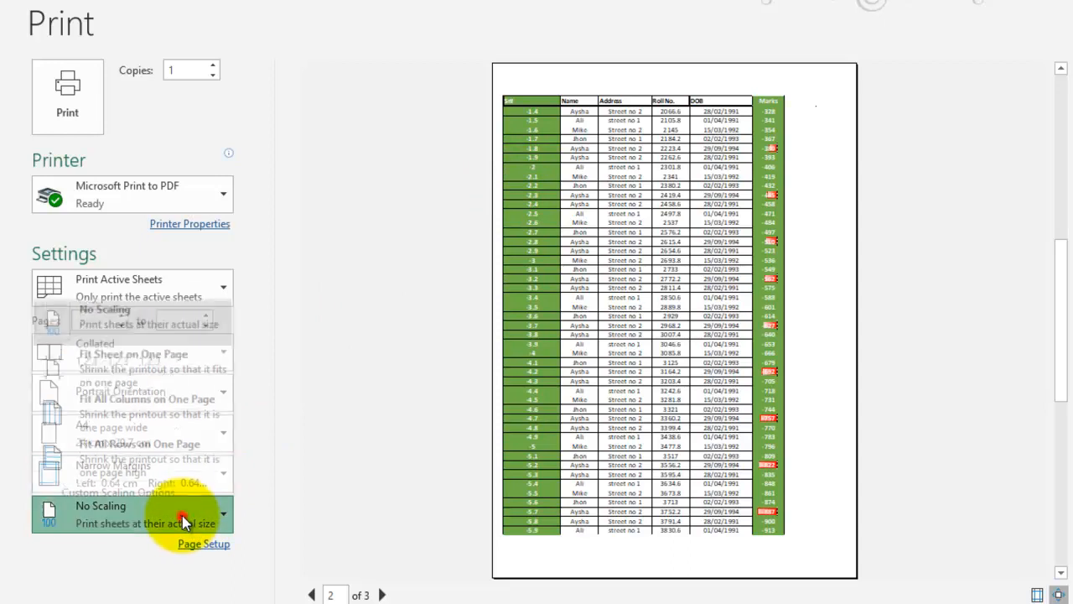
pyautogui.click(182, 515)
pyautogui.click(182, 515)
pyautogui.click(184, 516)
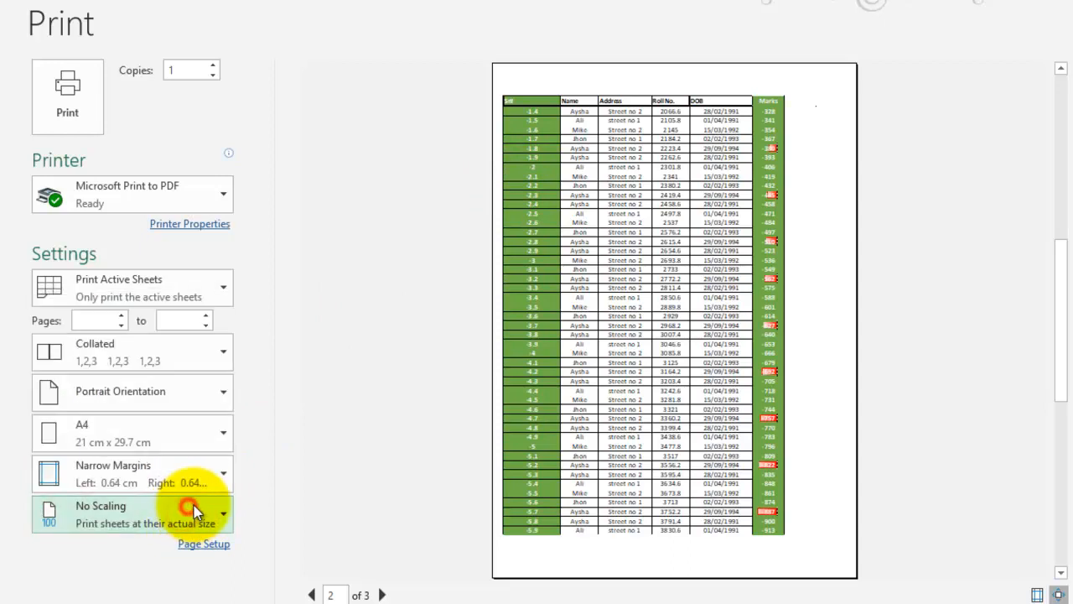
# View the custom margin settings for the printout and close them without changes
pyautogui.click(197, 477)
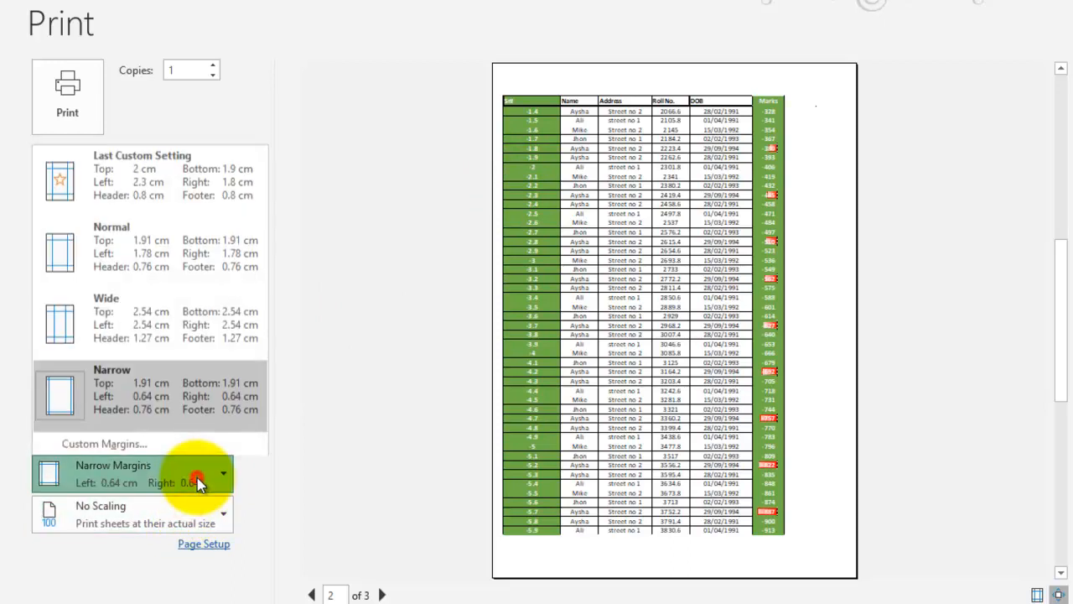
pyautogui.click(107, 442)
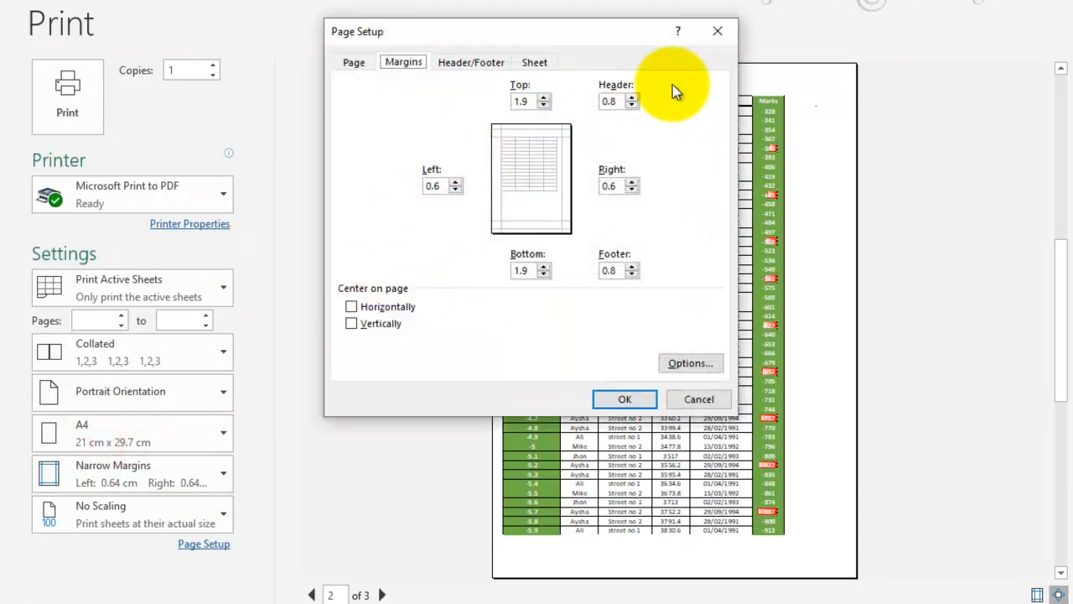
pyautogui.click(717, 31)
# Try the Fit Sheet on One Page scaling and check its page count in the preview
pyautogui.click(94, 518)
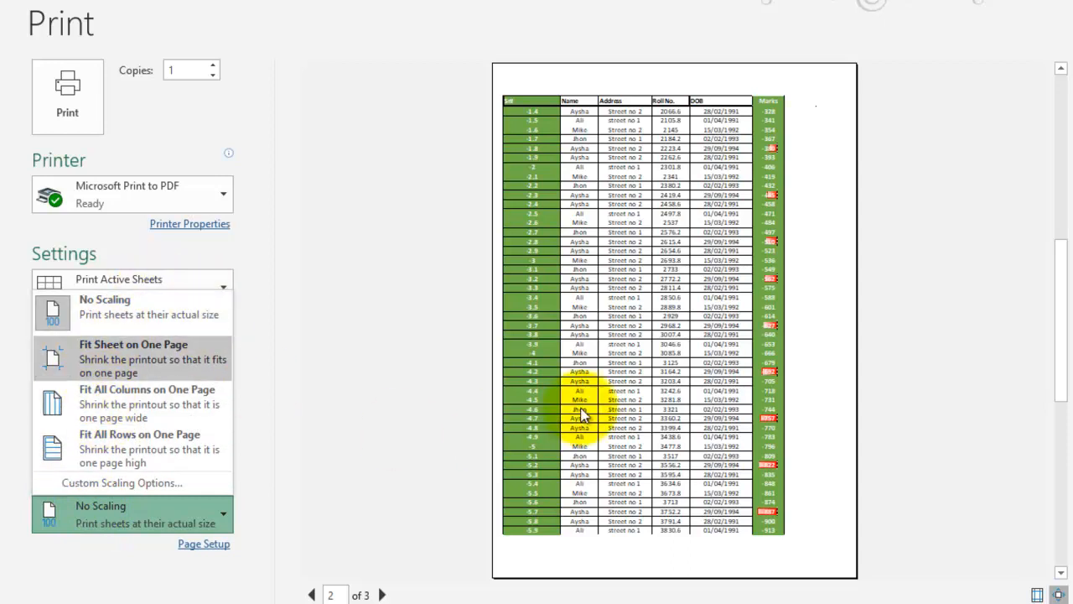
pyautogui.click(167, 359)
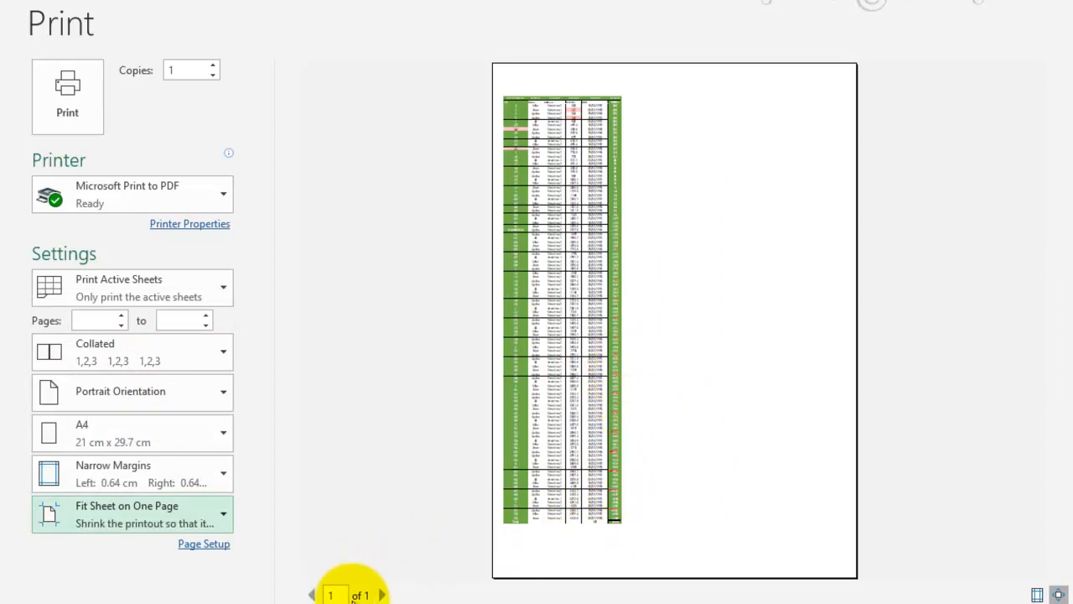
pyautogui.click(391, 595)
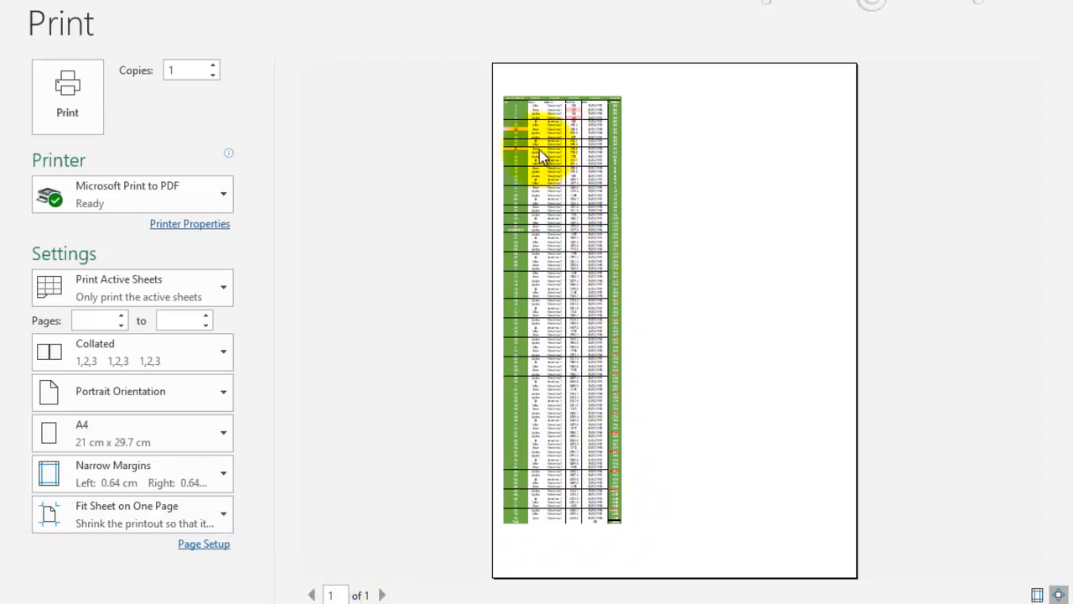
# Try the Fit All Columns on One Page scaling, check its pages, and switch to Fit All Rows on One Page
pyautogui.click(187, 515)
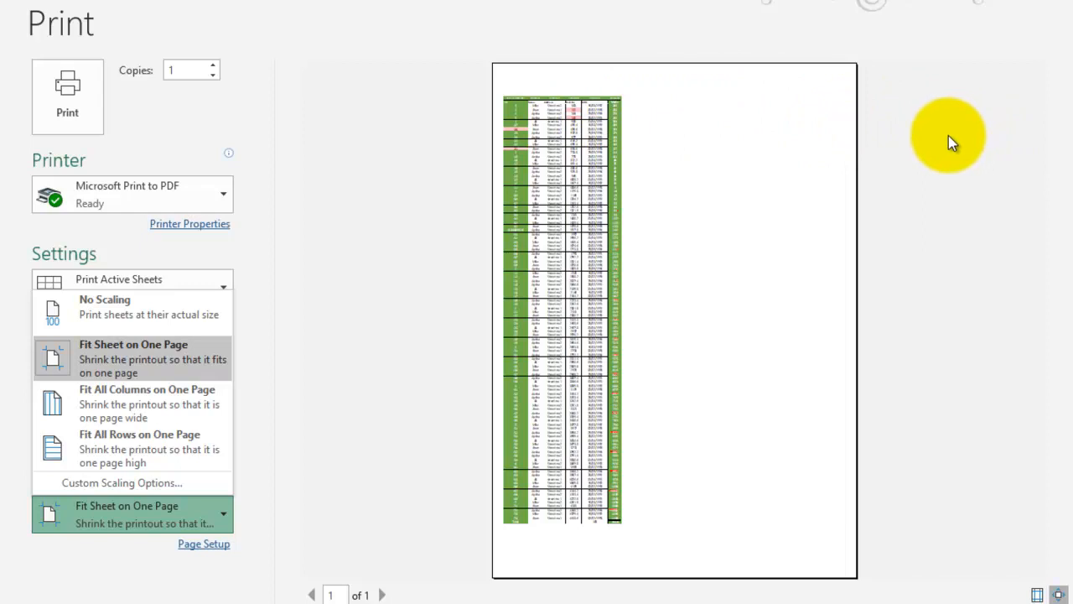
pyautogui.click(165, 408)
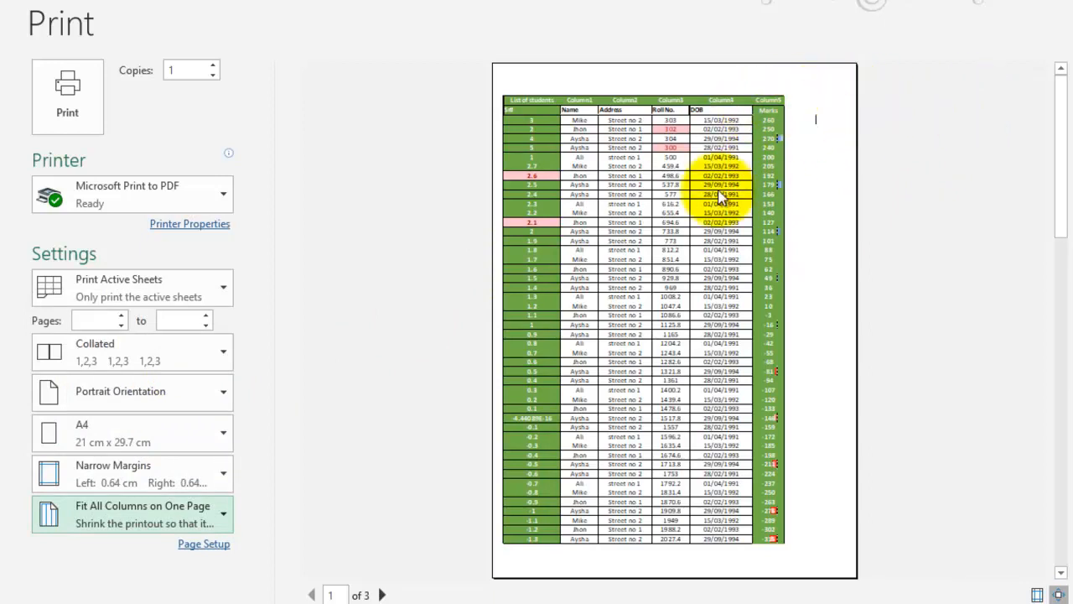
pyautogui.scroll(-2, 679, 386)
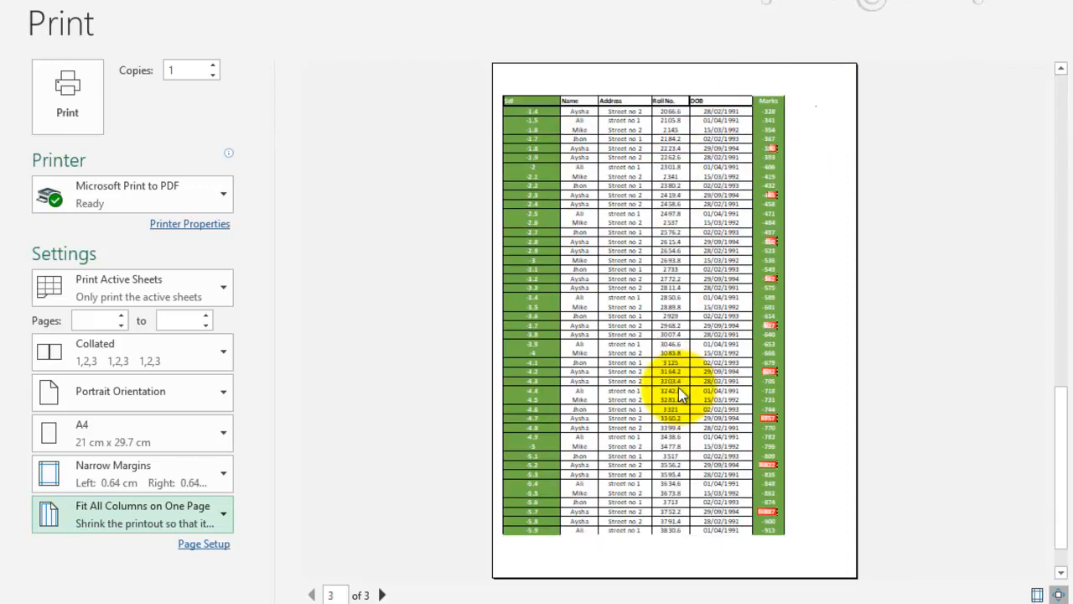
pyautogui.scroll(1, 134, 513)
pyautogui.click(132, 513)
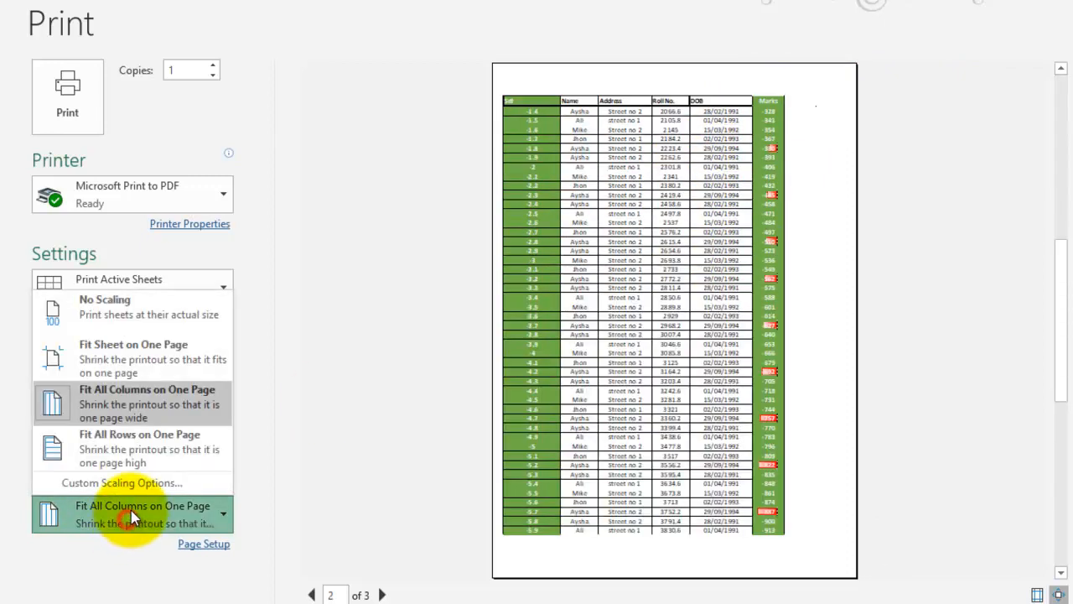
pyautogui.click(149, 444)
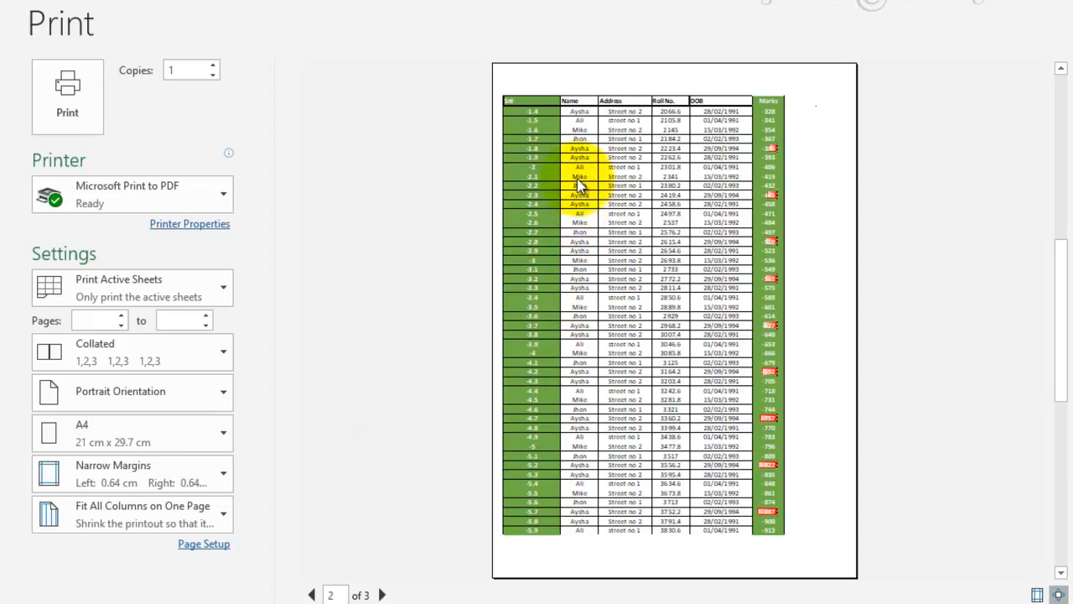
# Return the scaling to No Scaling and print the active sheet
pyautogui.click(166, 507)
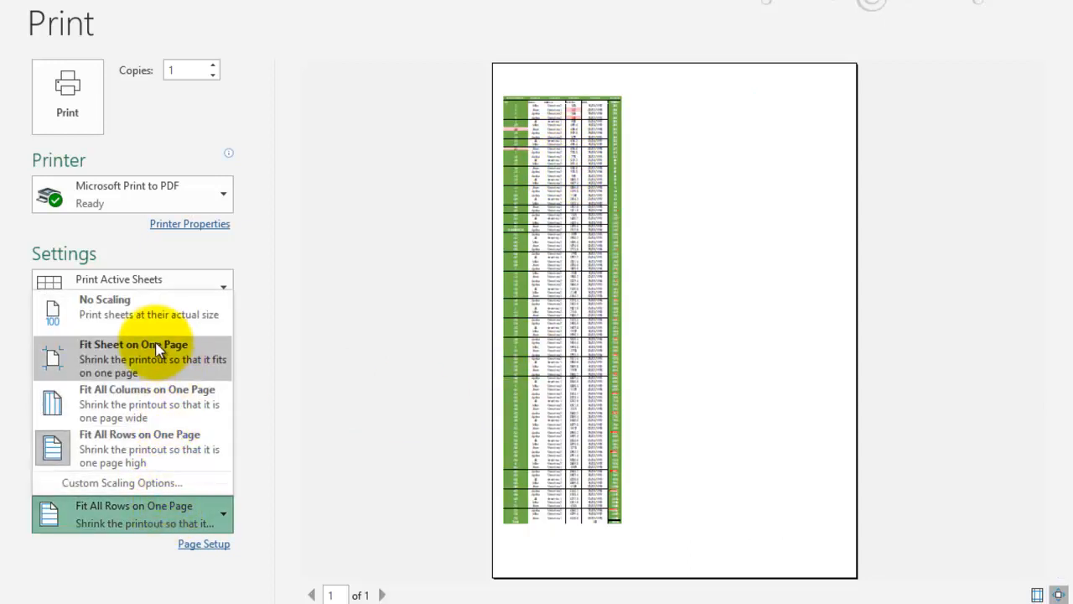
pyautogui.click(151, 312)
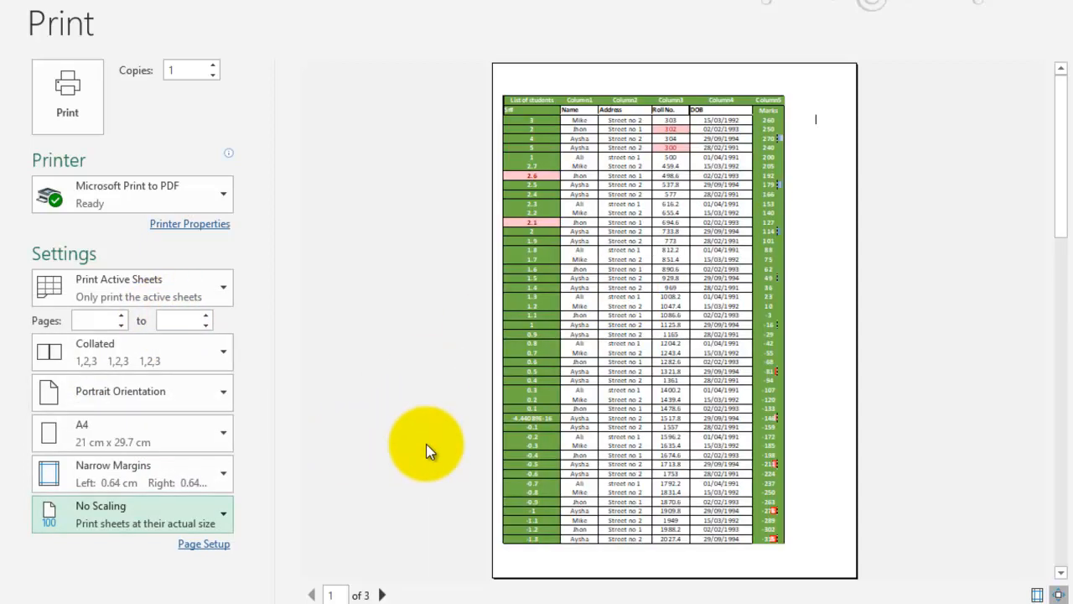
pyautogui.click(110, 93)
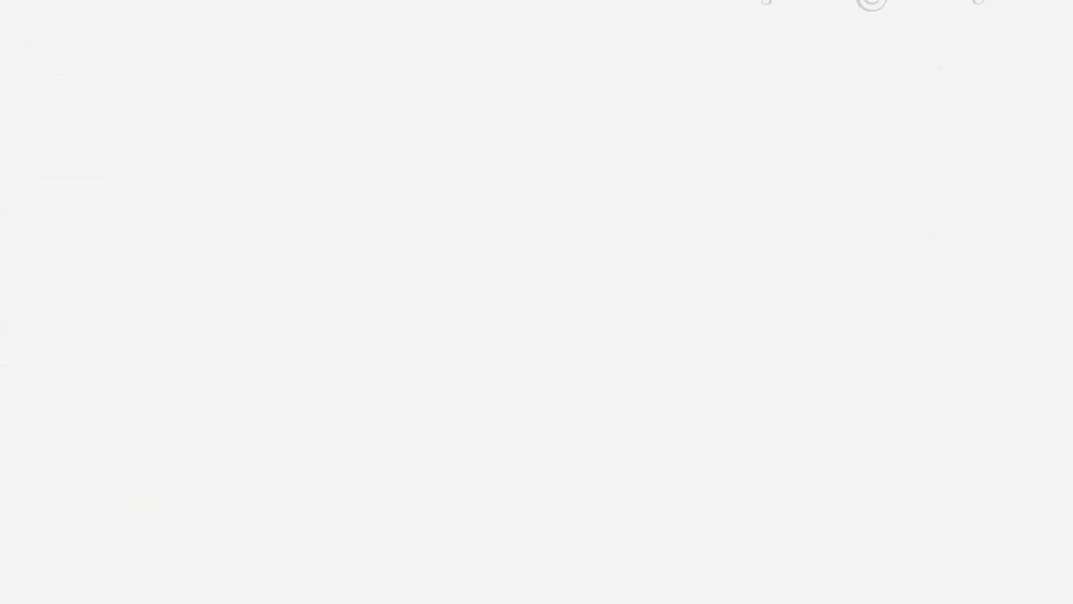